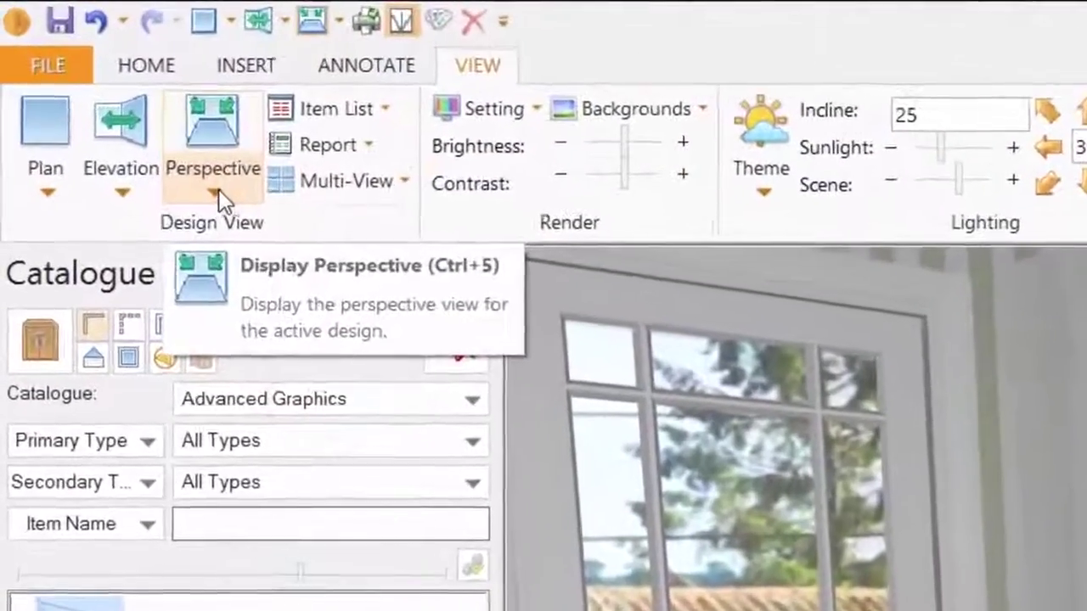
Save the current perspective of the kitchen as a new named view called General View.
{"action": "left_click", "coordinate": [187, 166]}
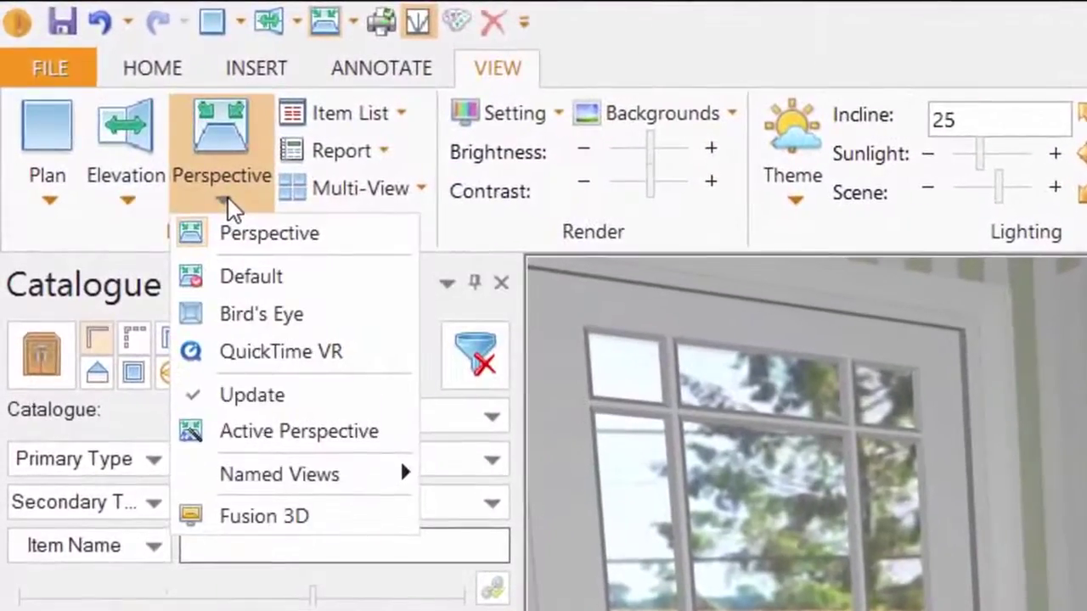
{"action": "mouse_move", "coordinate": [271, 488]}
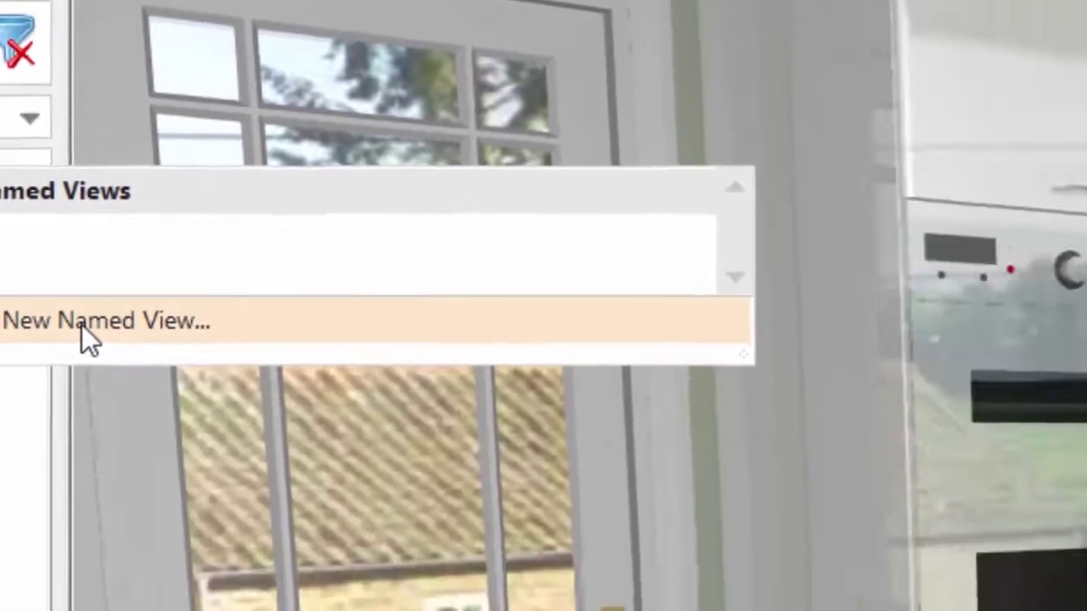
{"action": "left_click", "coordinate": [301, 429]}
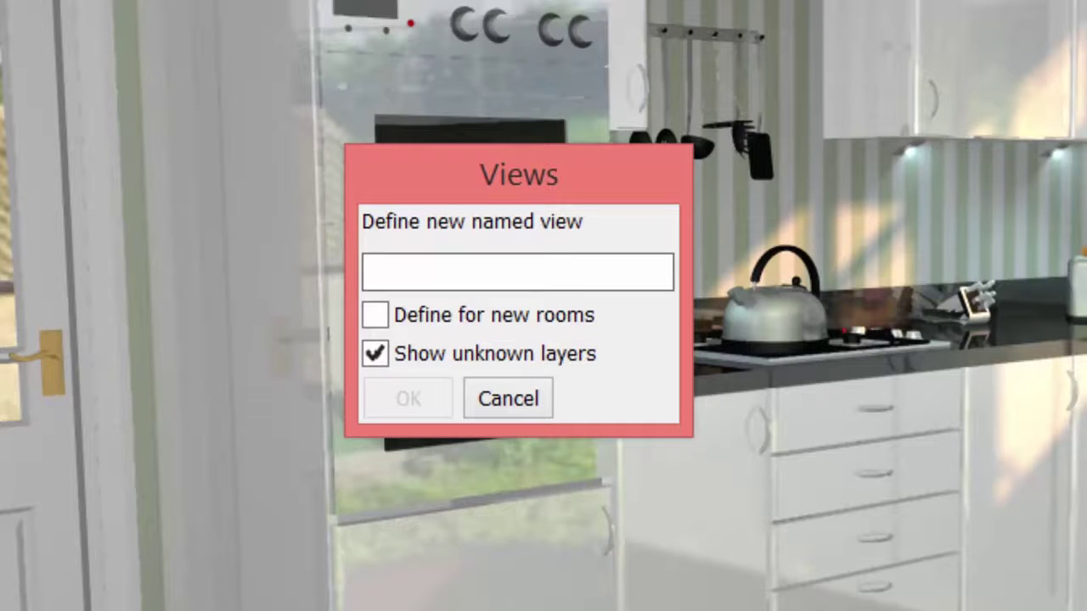
{"action": "type", "text": "General View"}
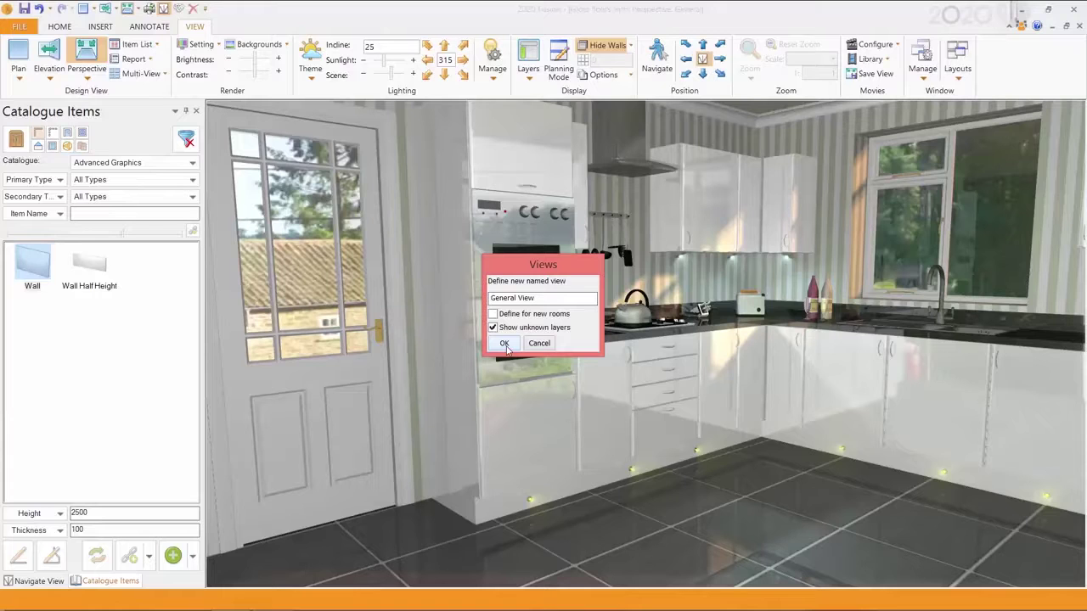
{"action": "left_click", "coordinate": [504, 344]}
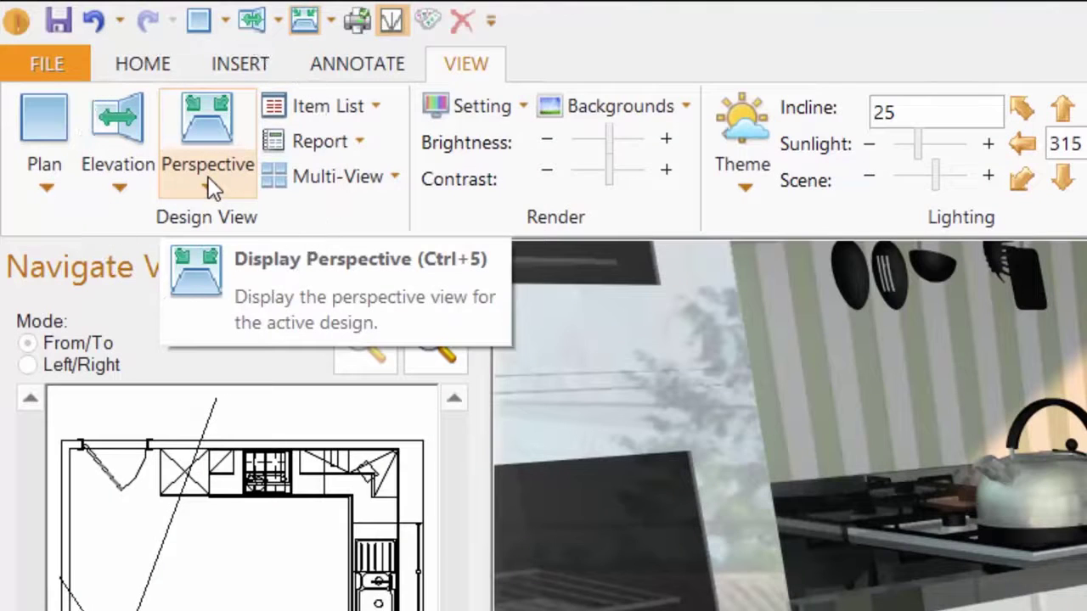
Save the closer perspective of the hob and worktop as a new named view called Hob.
{"action": "left_click", "coordinate": [211, 186]}
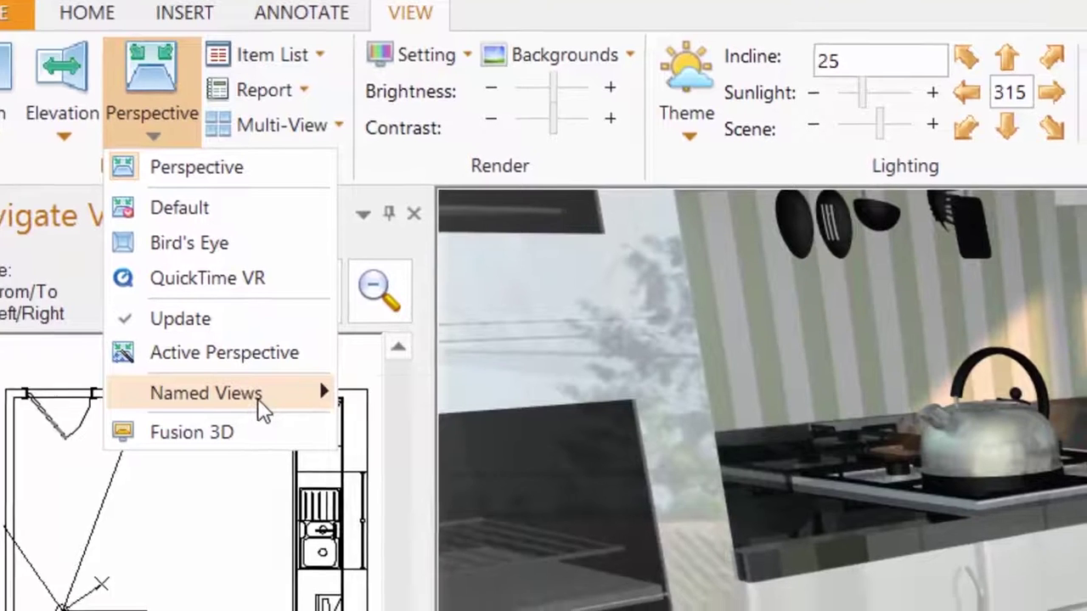
{"action": "mouse_move", "coordinate": [317, 458]}
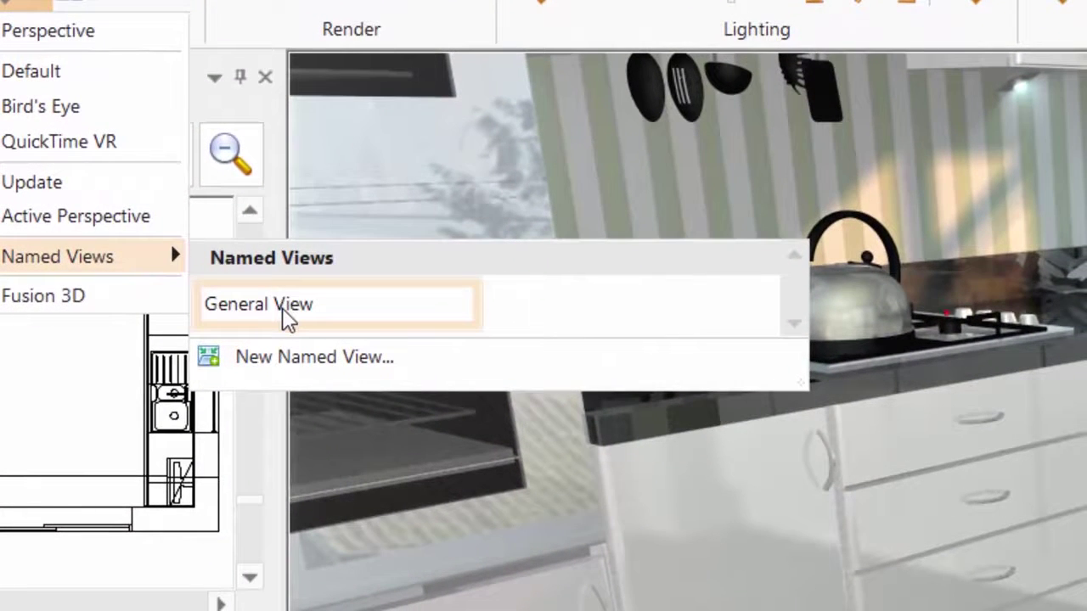
{"action": "left_click", "coordinate": [308, 363]}
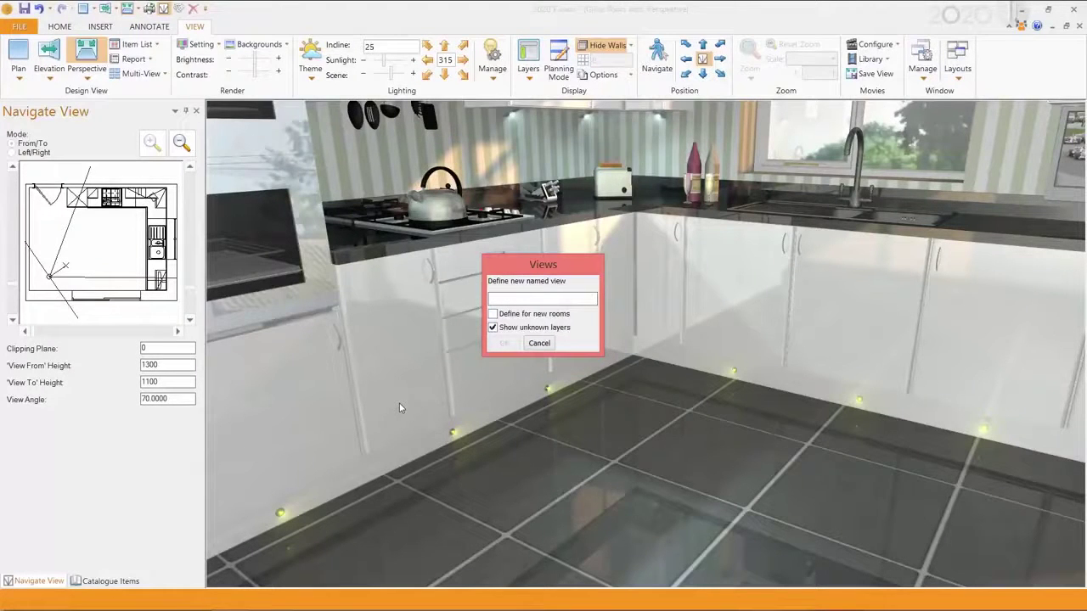
{"action": "type", "text": "Hob"}
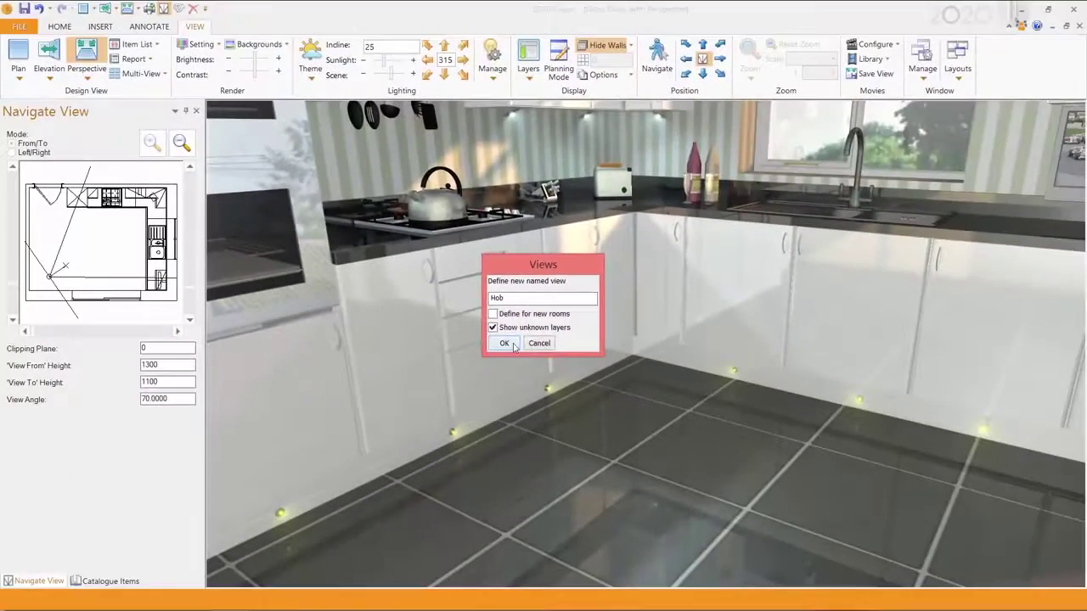
{"action": "left_click", "coordinate": [430, 407]}
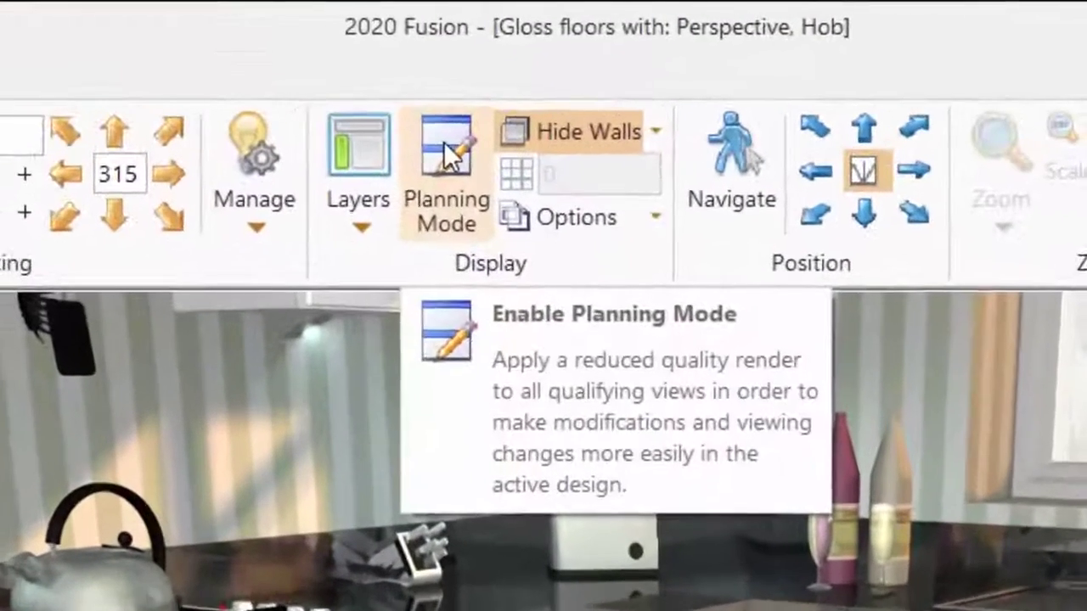
Reposition the perspective to face the sink wall in Planning Mode, and switch back to the full-quality render.
{"action": "left_click", "coordinate": [557, 51]}
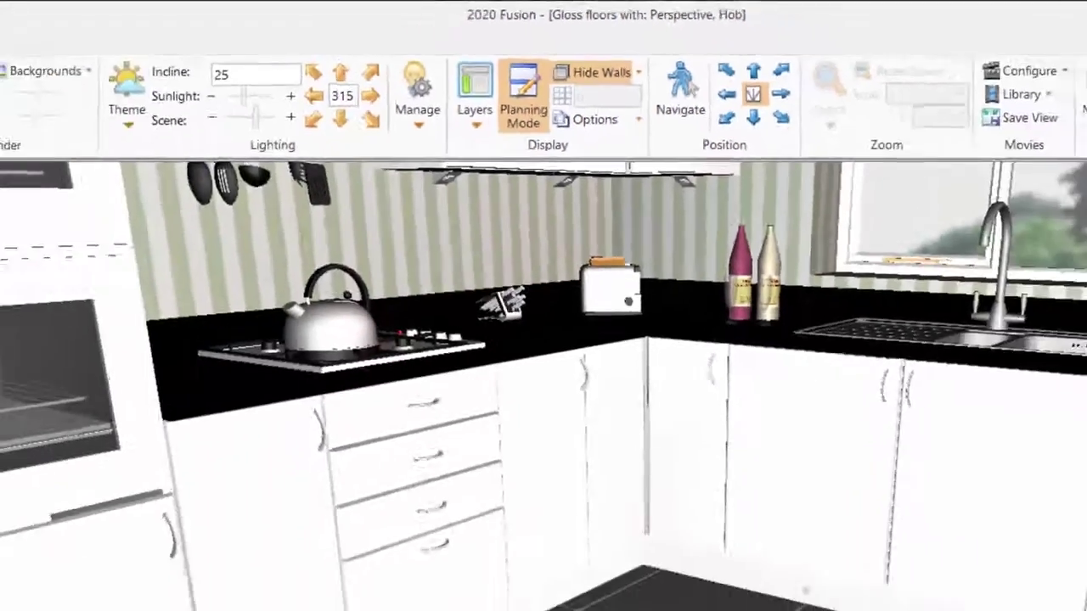
{"action": "left_click", "coordinate": [48, 249]}
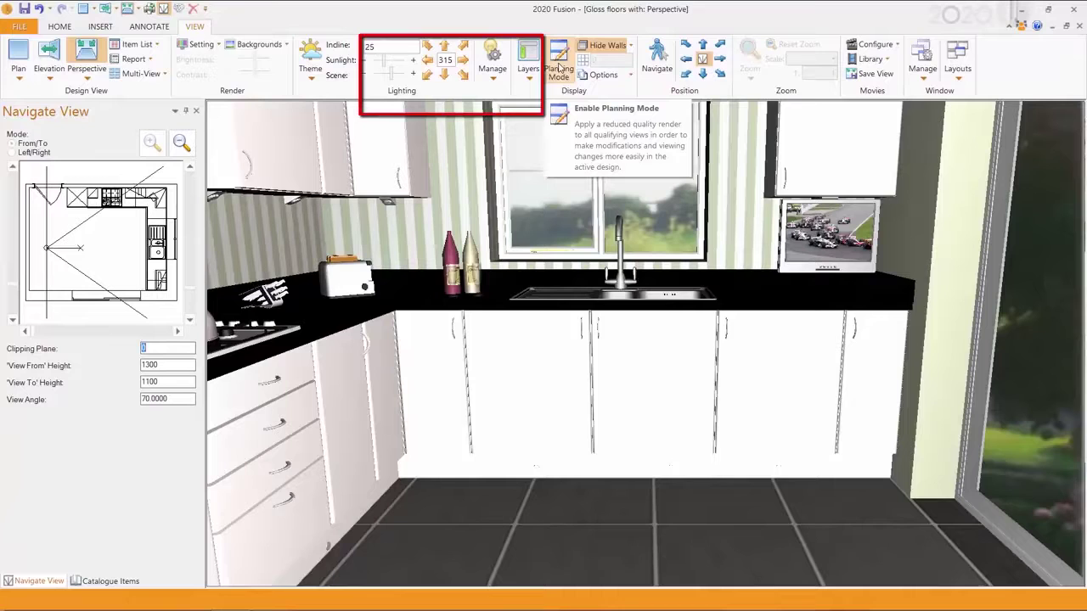
{"action": "left_click", "coordinate": [559, 70]}
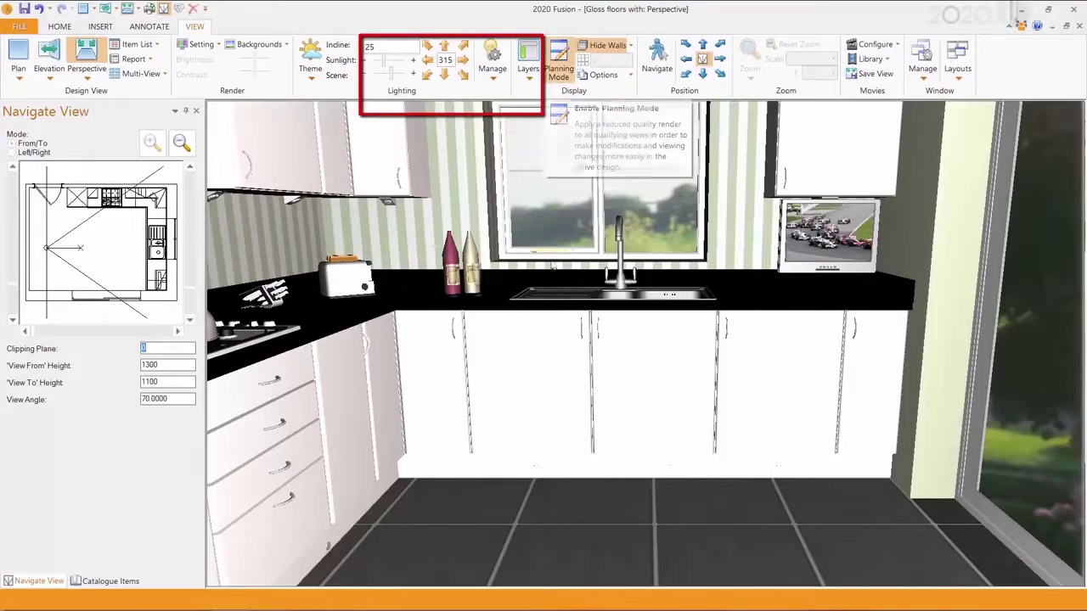
{"action": "left_click", "coordinate": [559, 59]}
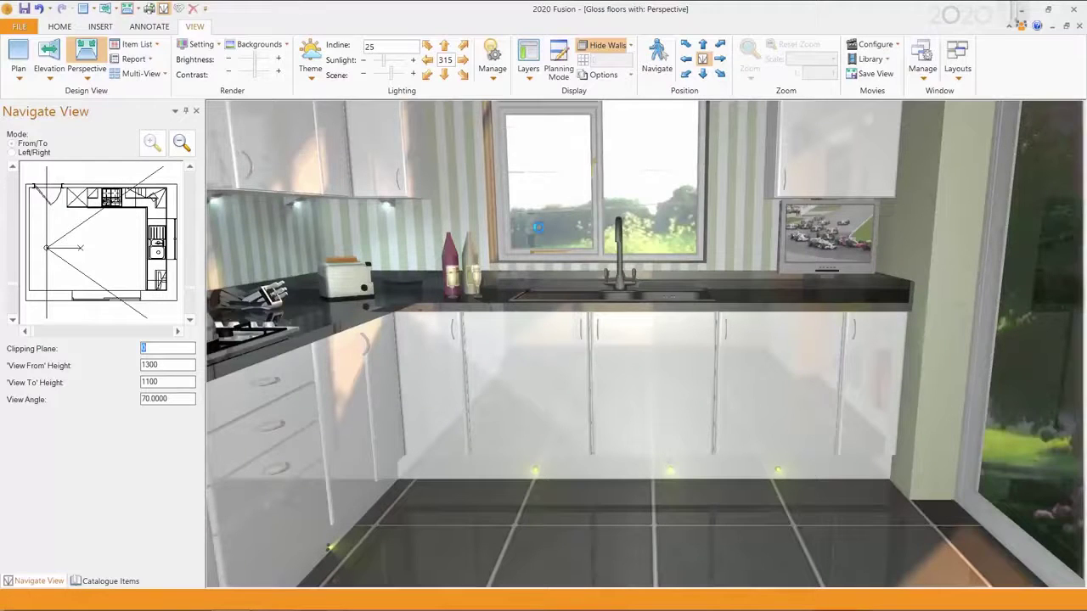
Using Planning Mode, move the viewpoint to the sliding-door wall so it faces the hob wall, and restore the full-quality render.
{"action": "left_click", "coordinate": [558, 59]}
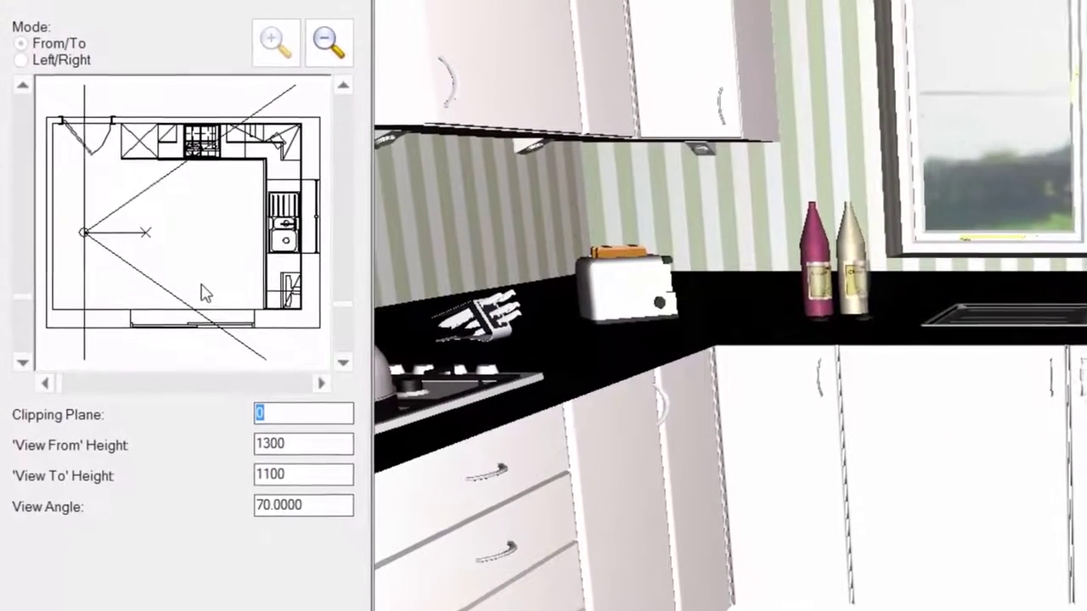
{"action": "left_click", "coordinate": [109, 269]}
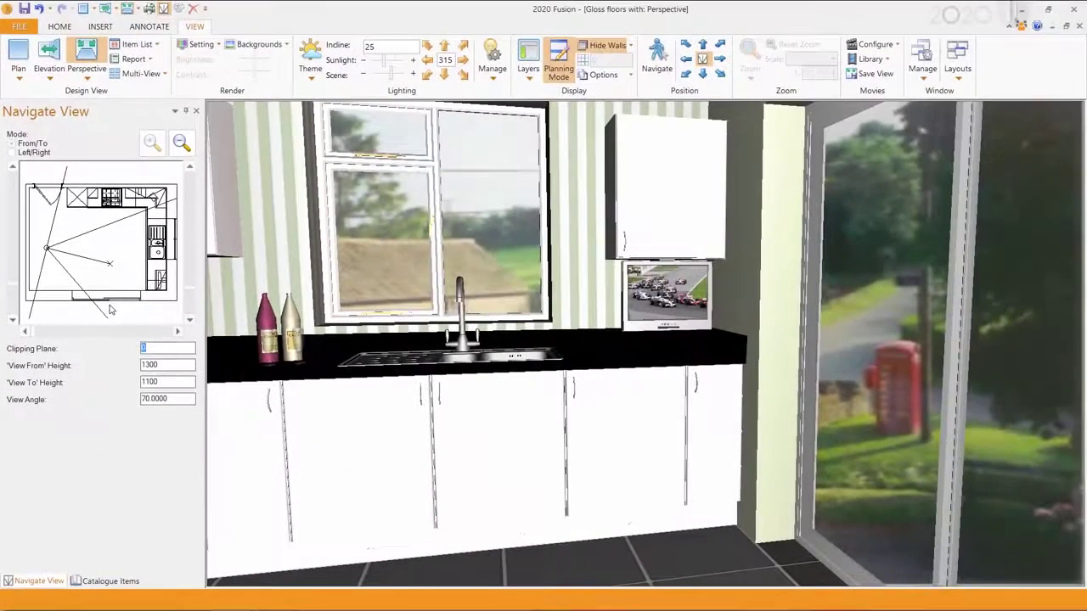
{"action": "left_click", "coordinate": [108, 307]}
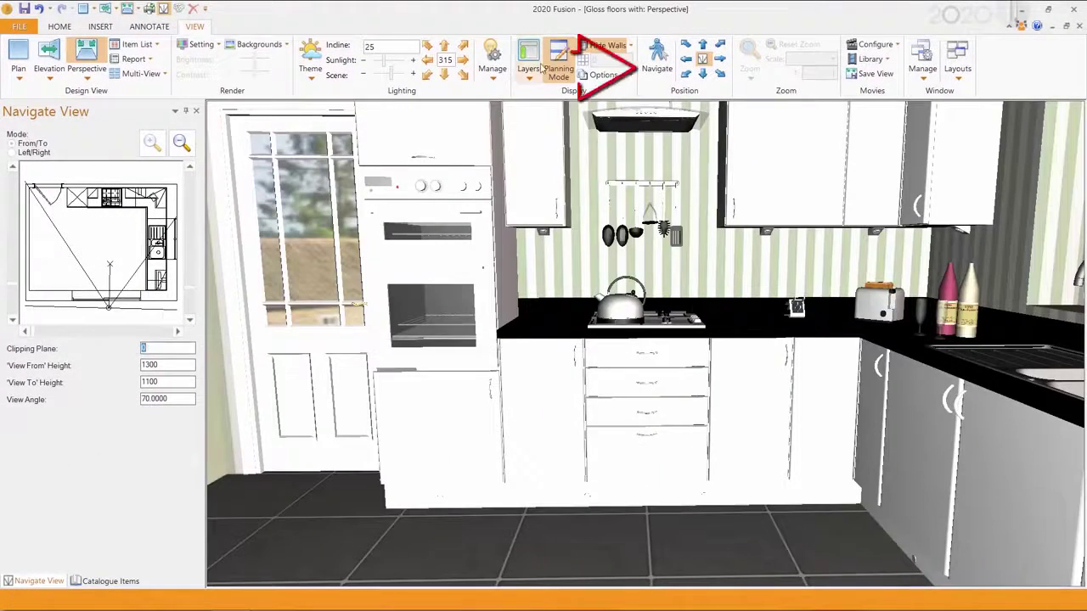
{"action": "left_click", "coordinate": [560, 58]}
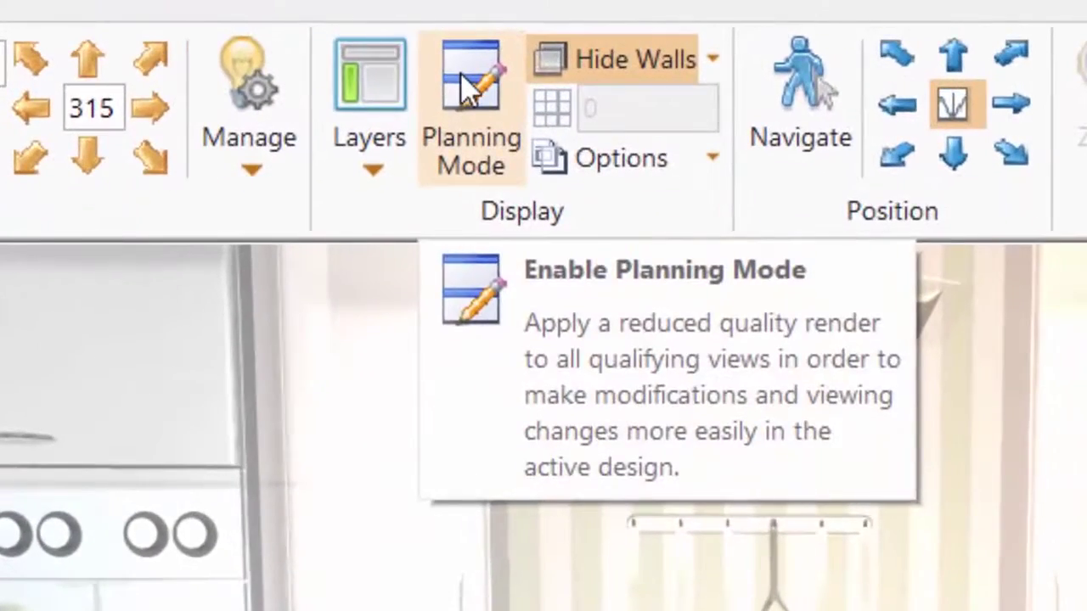
Set the clipping plane of the hob wall perspective to 47 in Planning Mode, and return to the full-quality render.
{"action": "left_click", "coordinate": [556, 51]}
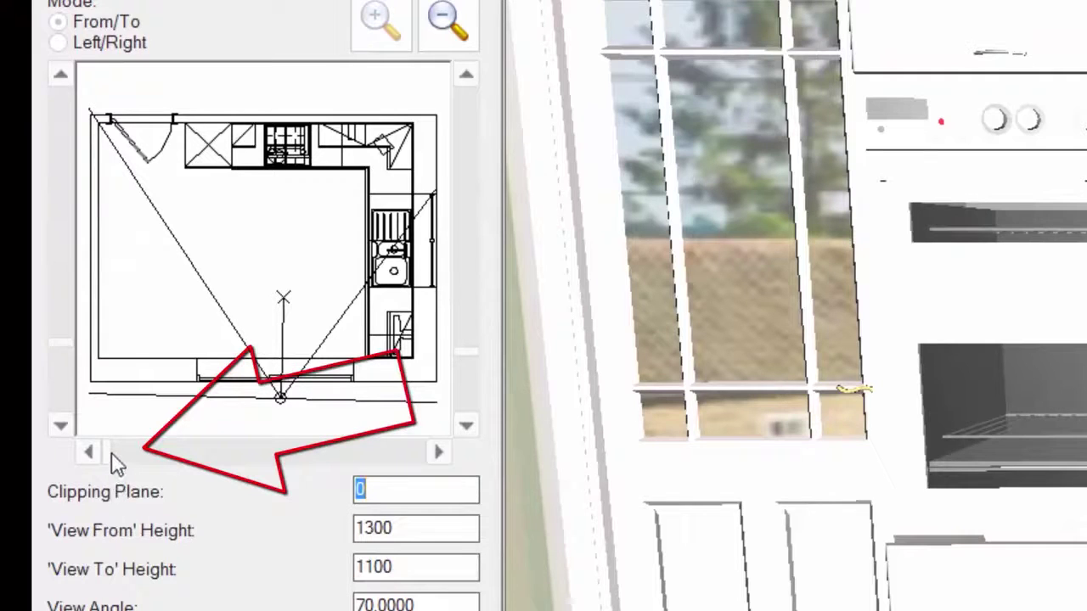
{"action": "left_click_drag", "start_coordinate": [108, 452], "coordinate": [255, 451]}
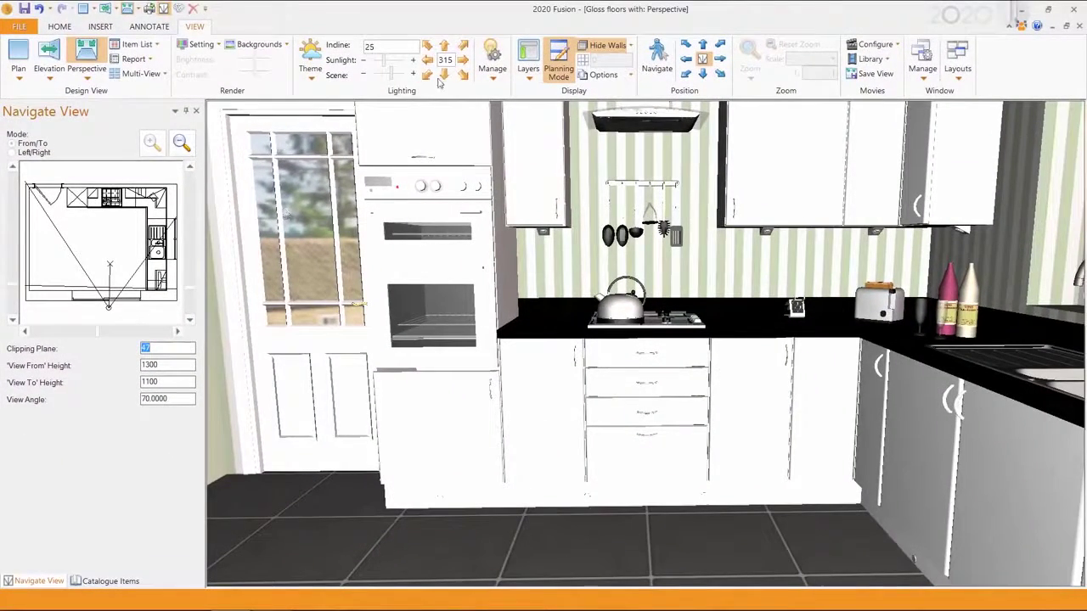
{"action": "left_click", "coordinate": [561, 59]}
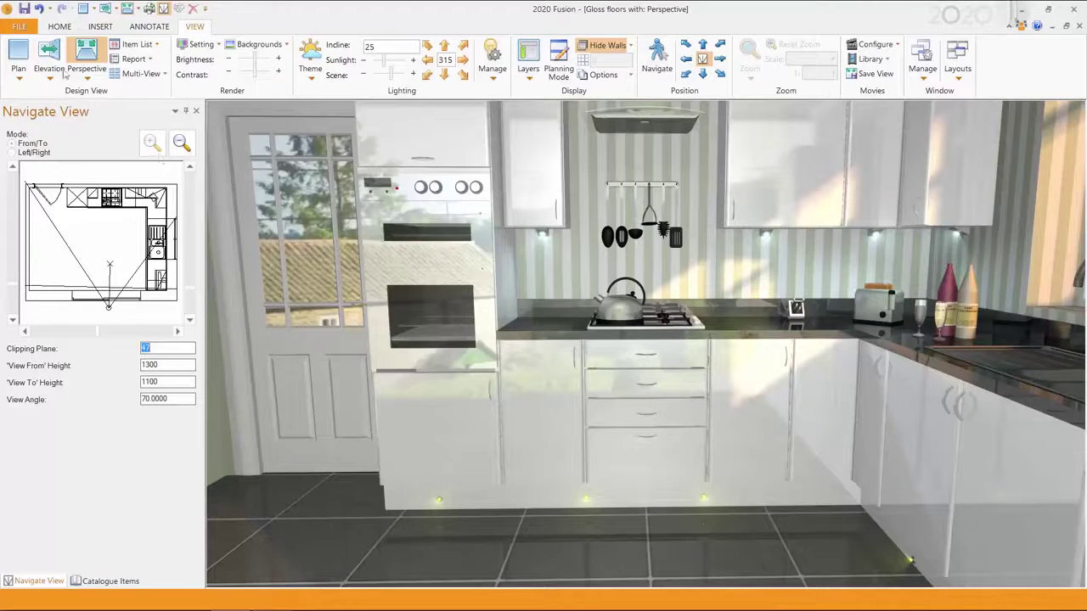
Switch to the plan view of the kitchen and save it as a named view called Plan.
{"action": "left_click", "coordinate": [18, 54]}
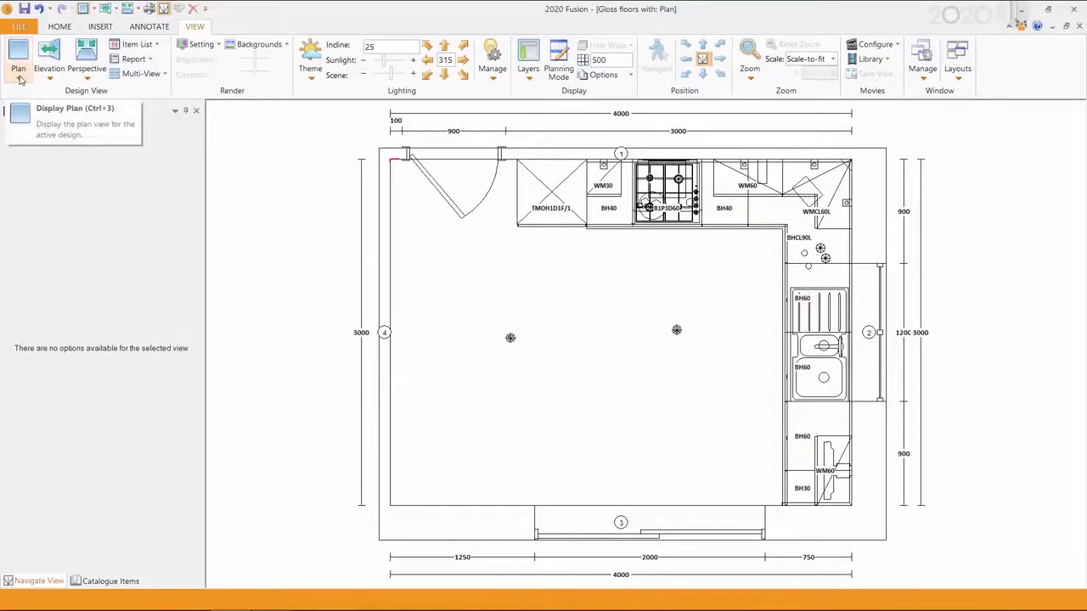
{"action": "left_click", "coordinate": [20, 79]}
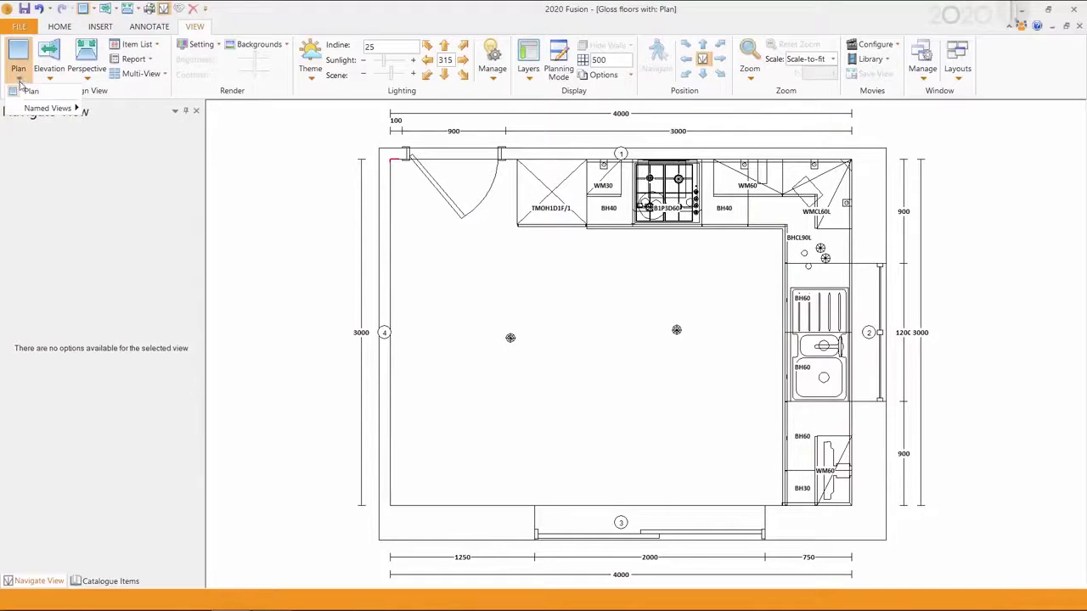
{"action": "mouse_move", "coordinate": [54, 112]}
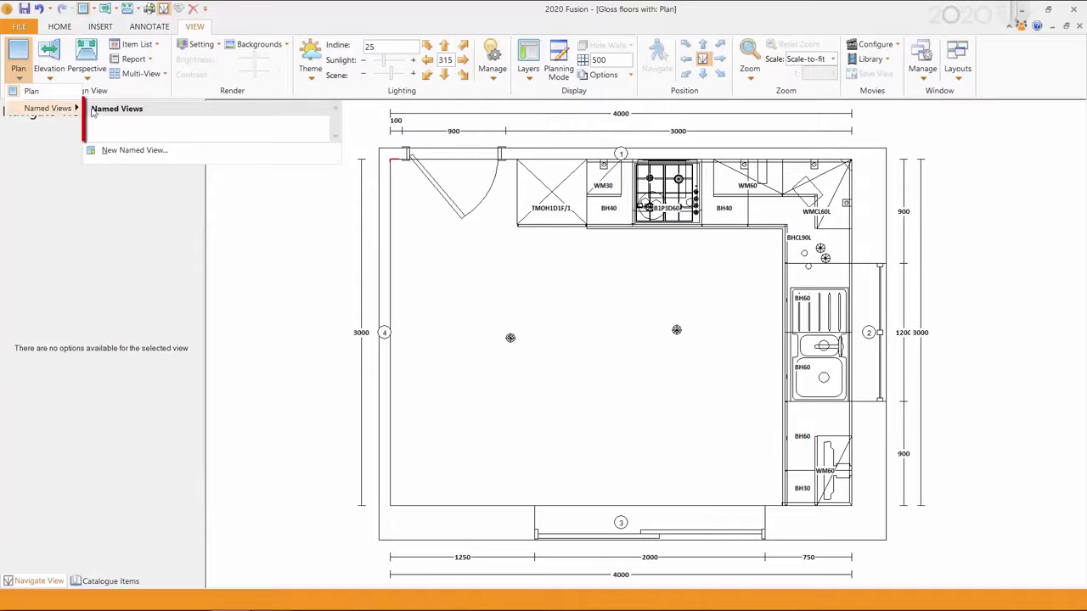
{"action": "left_click", "coordinate": [157, 153]}
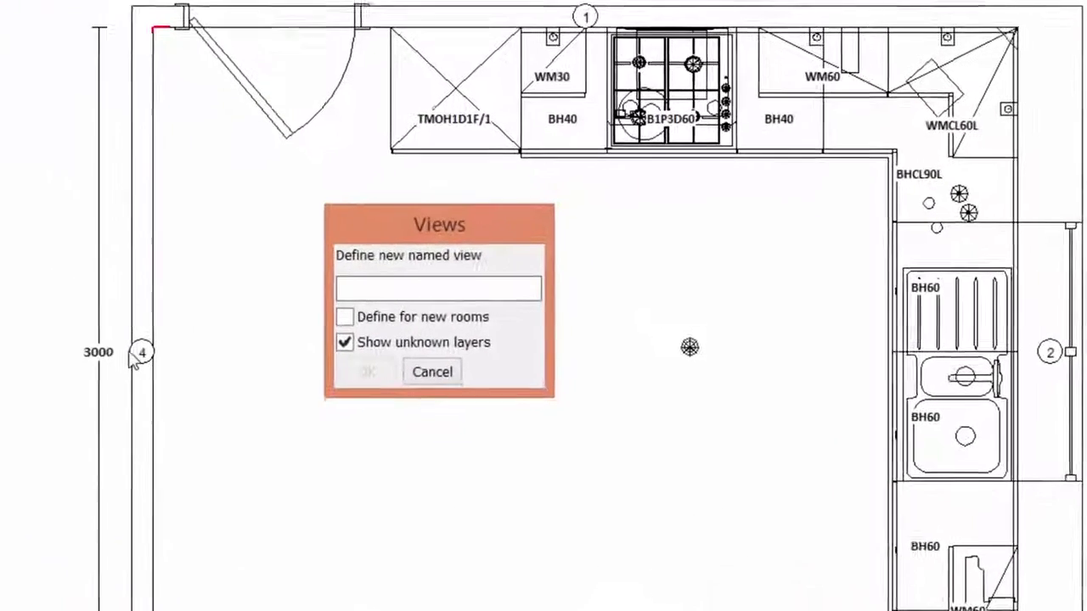
{"action": "type", "text": "Plan"}
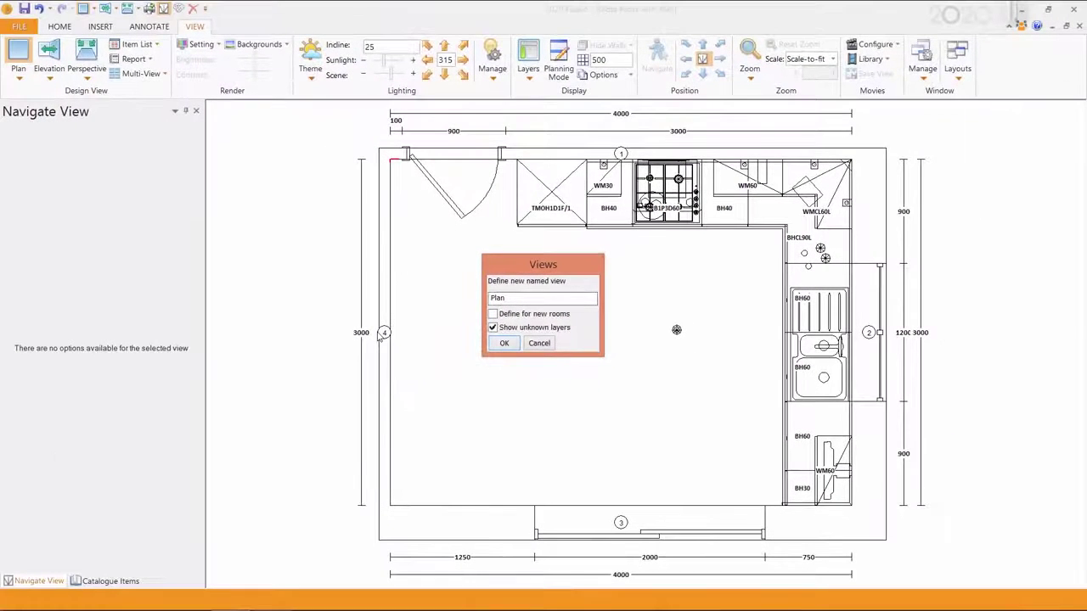
{"action": "key", "text": "Return"}
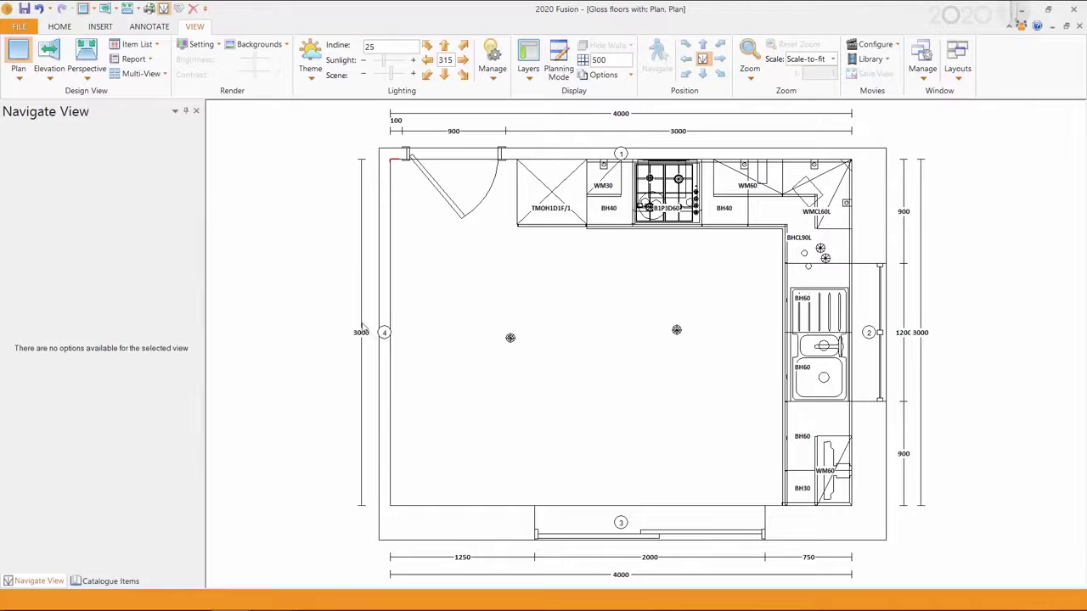
Show the hob wall in elevation view and change its render setting to Preview.
{"action": "left_click", "coordinate": [51, 55]}
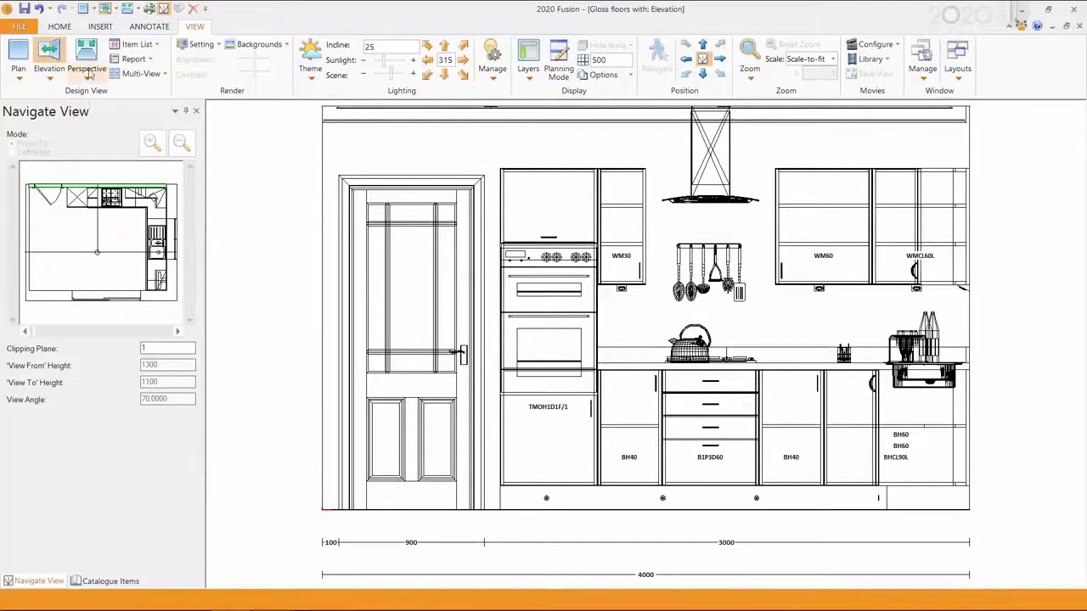
{"action": "left_click", "coordinate": [206, 49]}
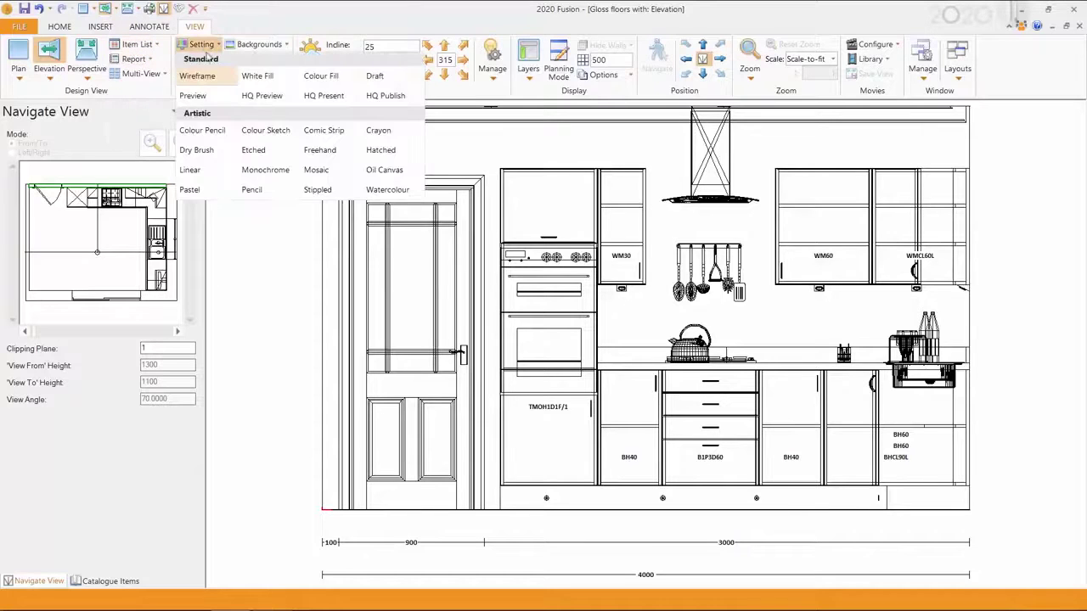
{"action": "left_click", "coordinate": [324, 95]}
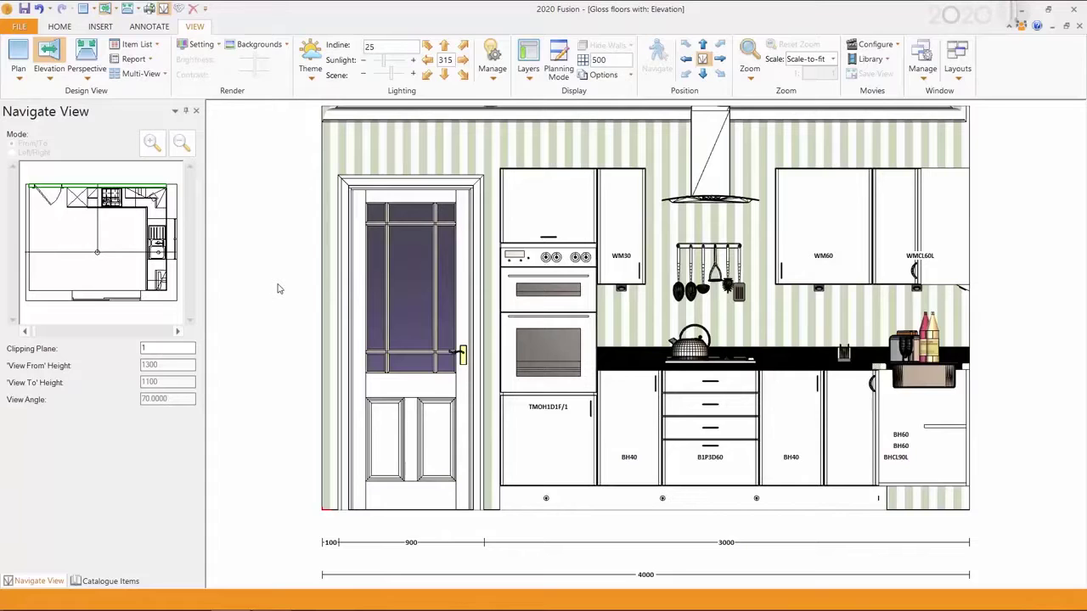
{"action": "left_click", "coordinate": [201, 45]}
{"action": "left_click", "coordinate": [194, 96]}
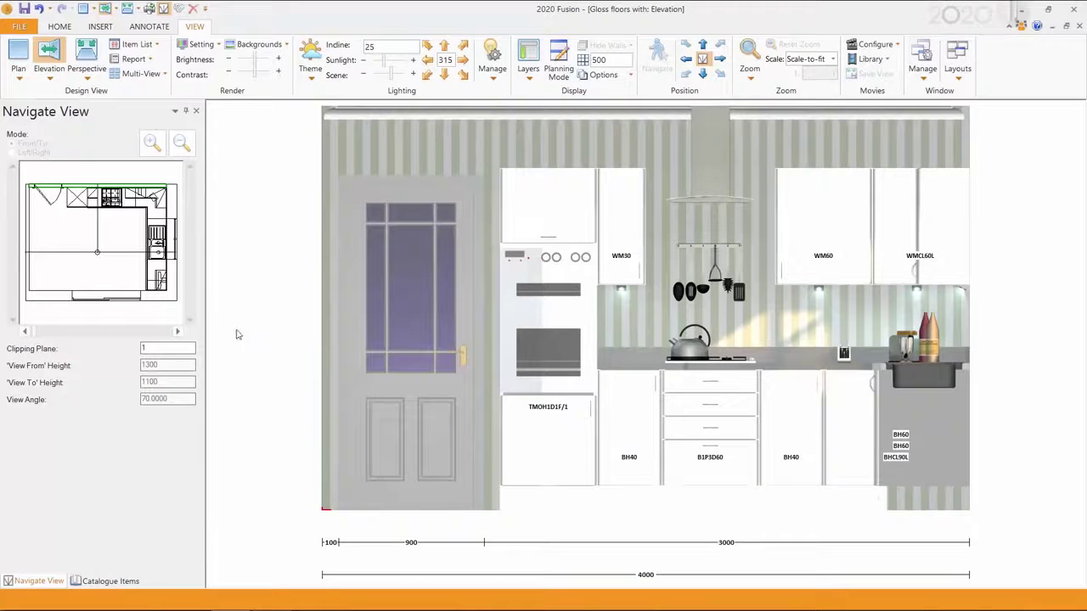
Save the current hob wall elevation as a new named view called Elevation.
{"action": "left_click", "coordinate": [53, 64]}
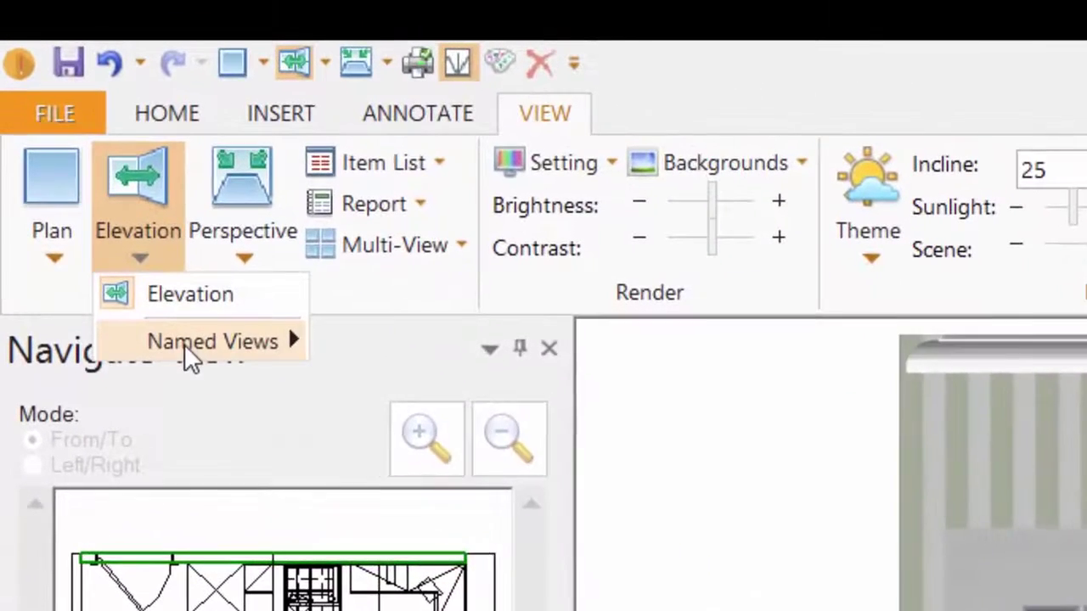
{"action": "mouse_move", "coordinate": [184, 344]}
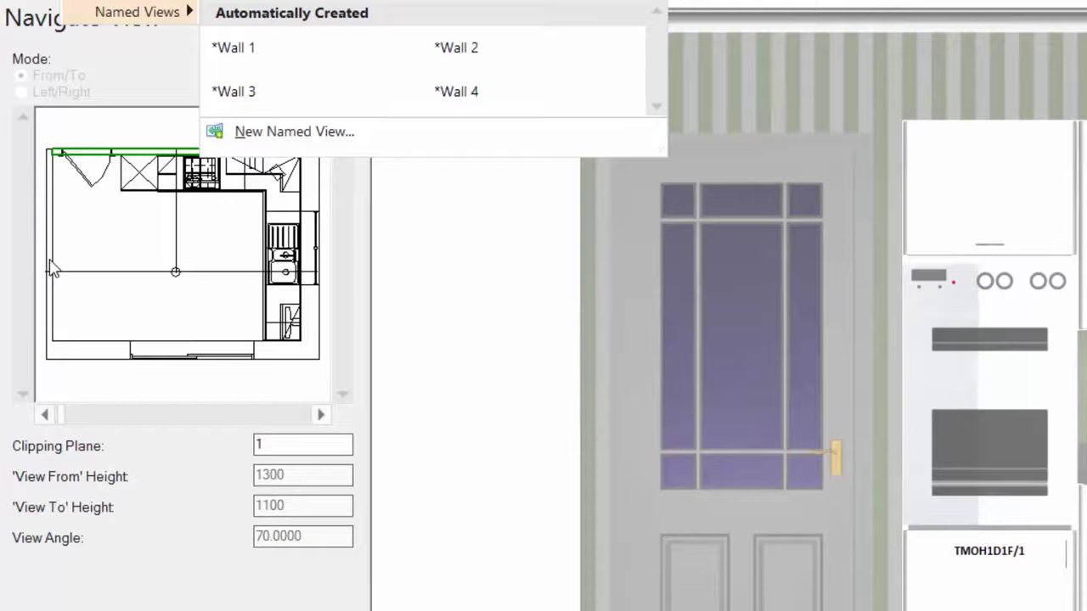
{"action": "left_click", "coordinate": [294, 141]}
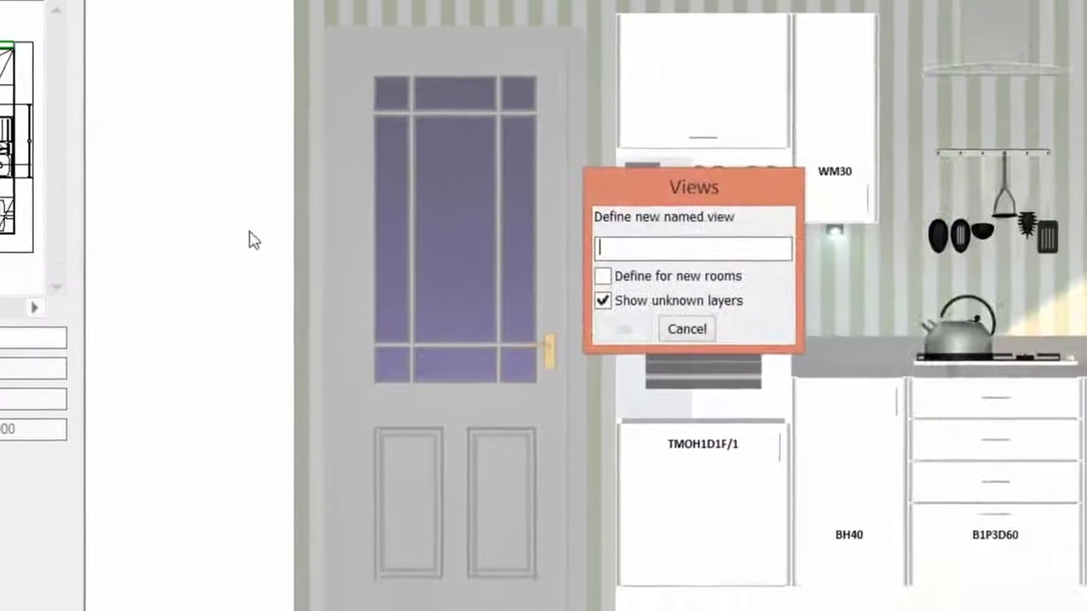
{"action": "type", "text": "Eleva"}
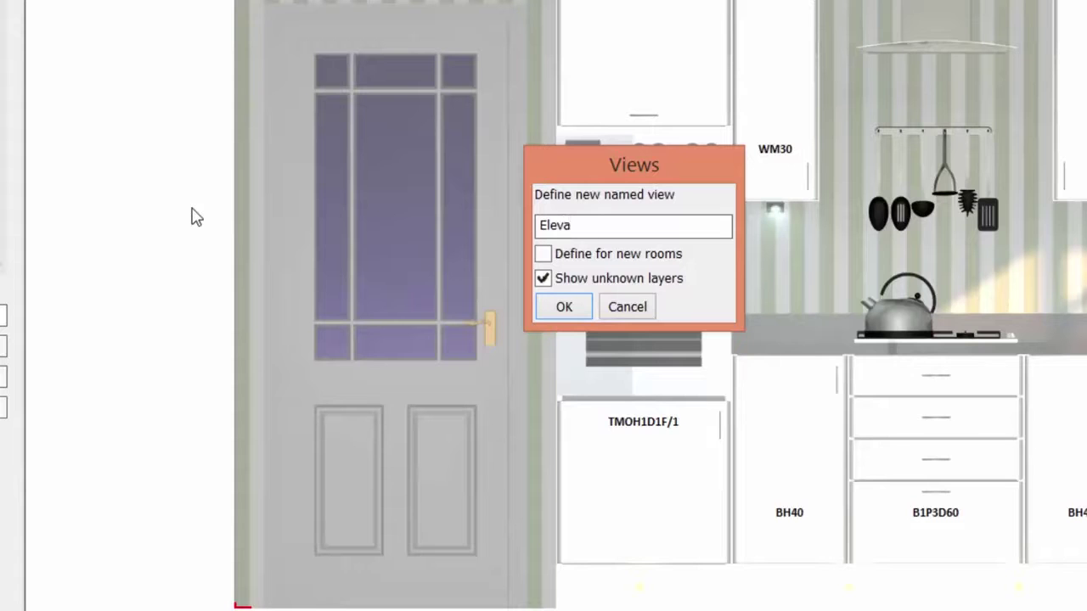
{"action": "type", "text": "tion"}
{"action": "left_click", "coordinate": [565, 308]}
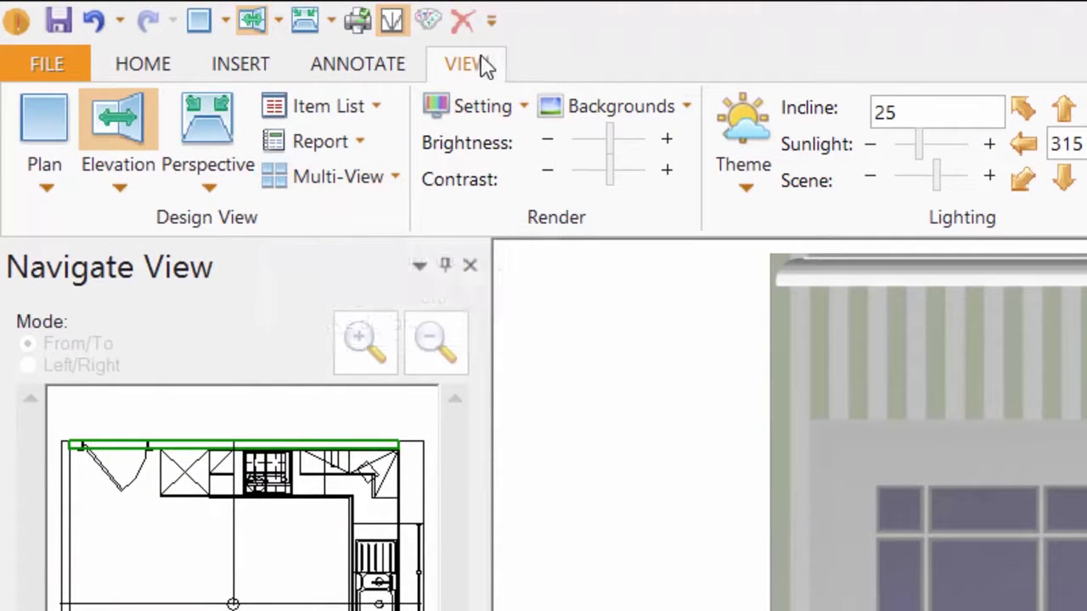
Switch to the Multi-View layout and assign the Plan named view to the Top Left Pane.
{"action": "left_click", "coordinate": [371, 187]}
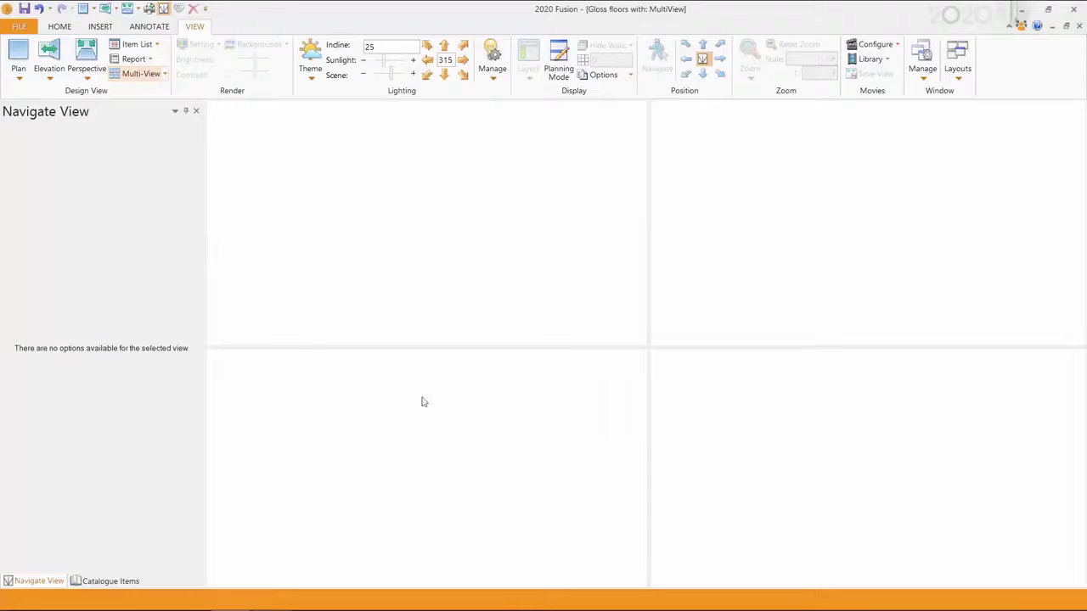
{"action": "left_click", "coordinate": [166, 77]}
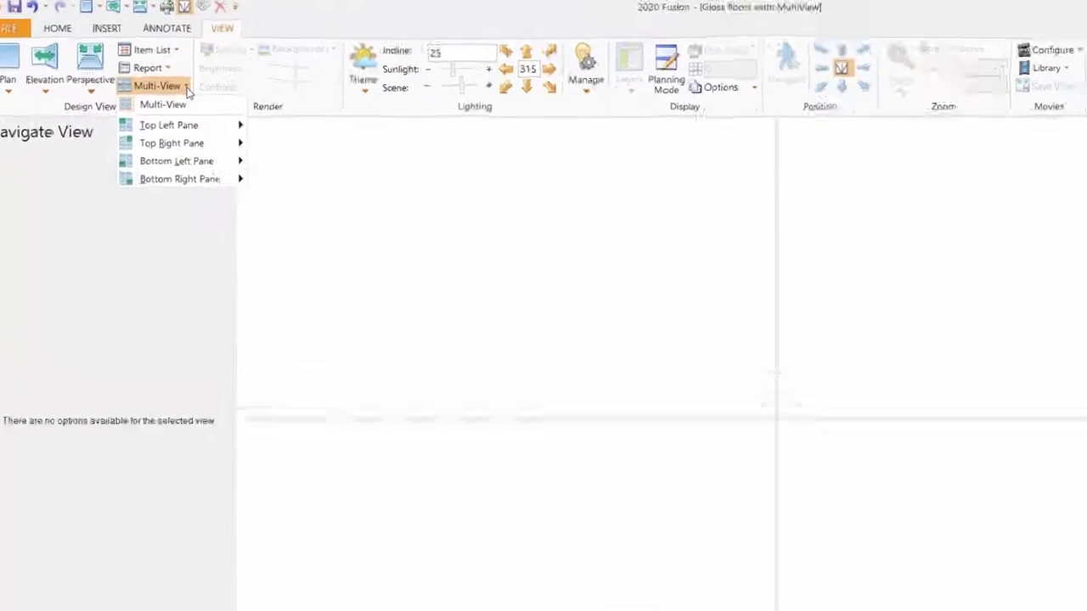
{"action": "mouse_move", "coordinate": [148, 111]}
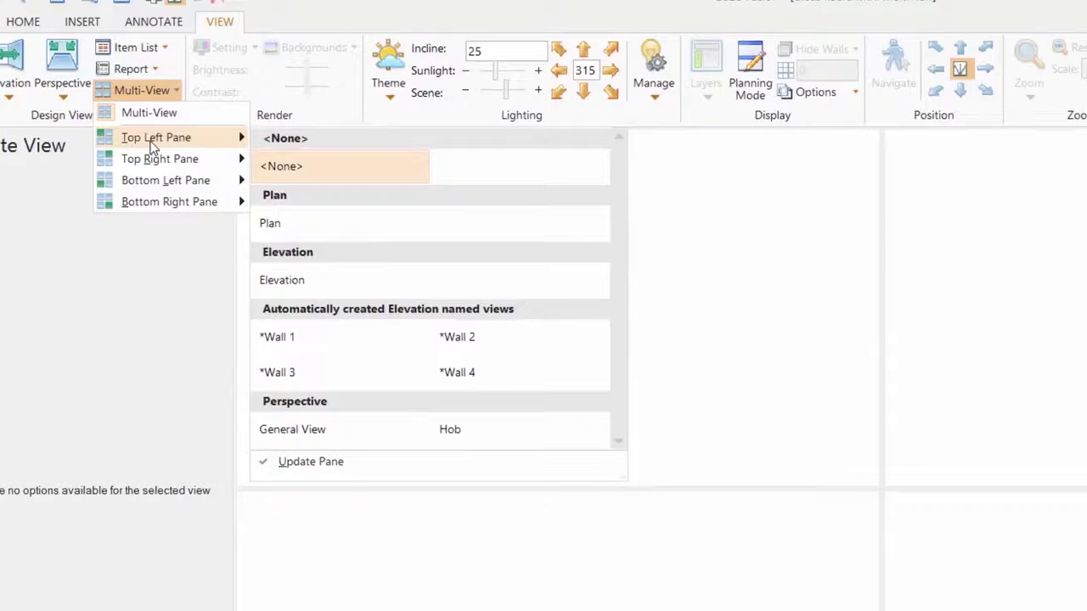
{"action": "left_click", "coordinate": [283, 225]}
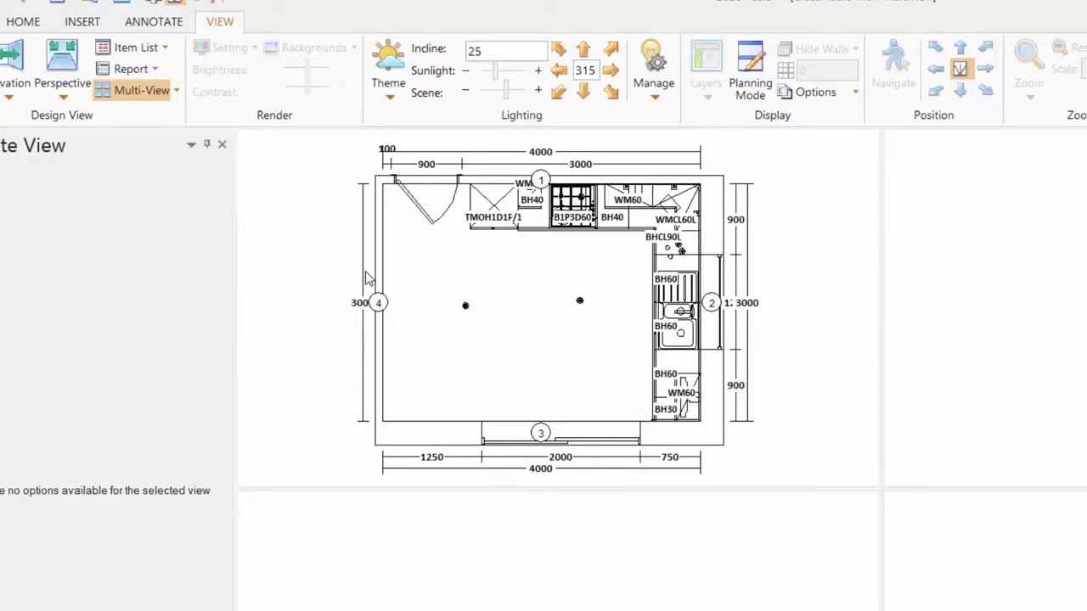
Assign the General View perspective to the Multi-View's Top Right Pane and the Hob perspective to its Bottom Left Pane.
{"action": "left_click", "coordinate": [176, 91]}
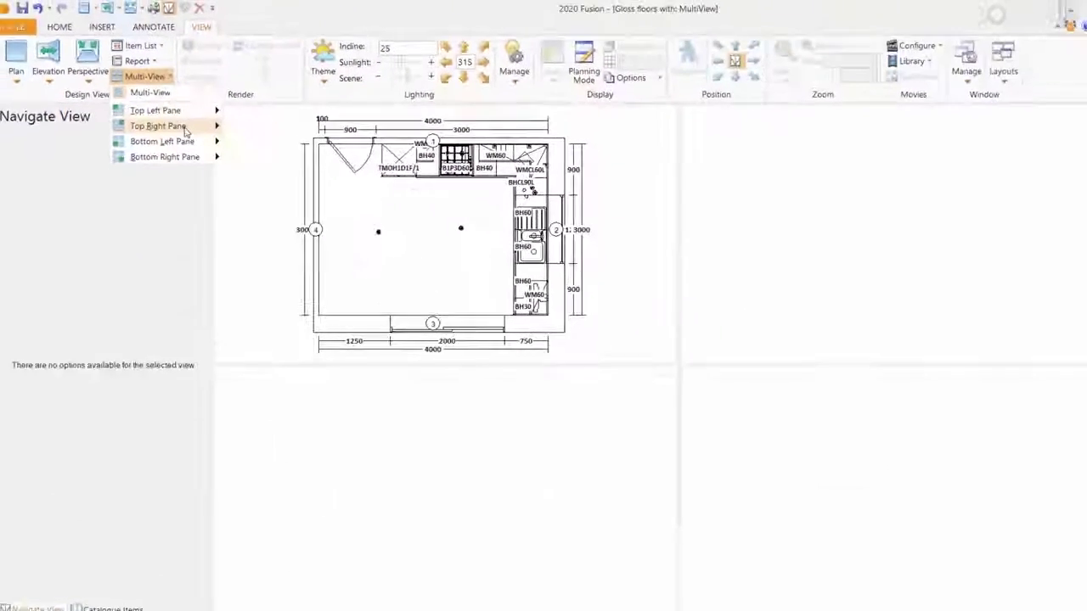
{"action": "mouse_move", "coordinate": [340, 337]}
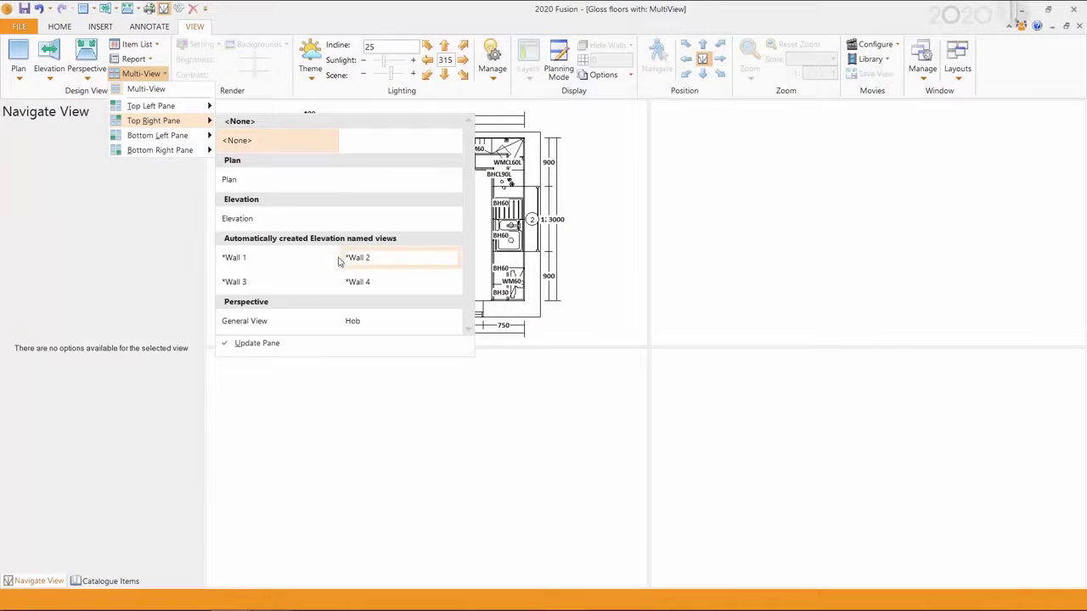
{"action": "left_click", "coordinate": [264, 322]}
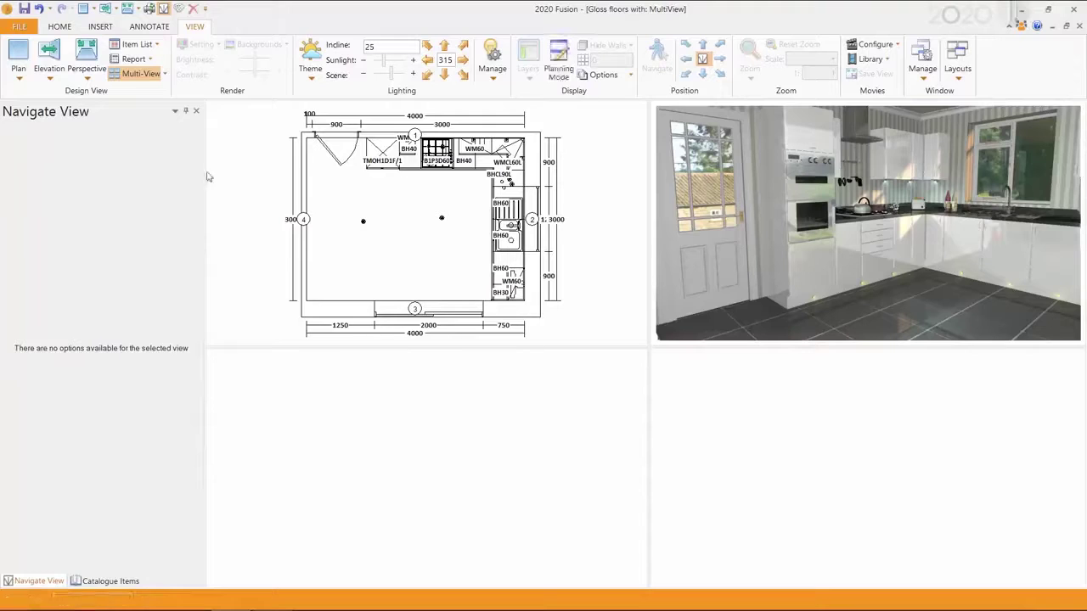
{"action": "left_click", "coordinate": [164, 74]}
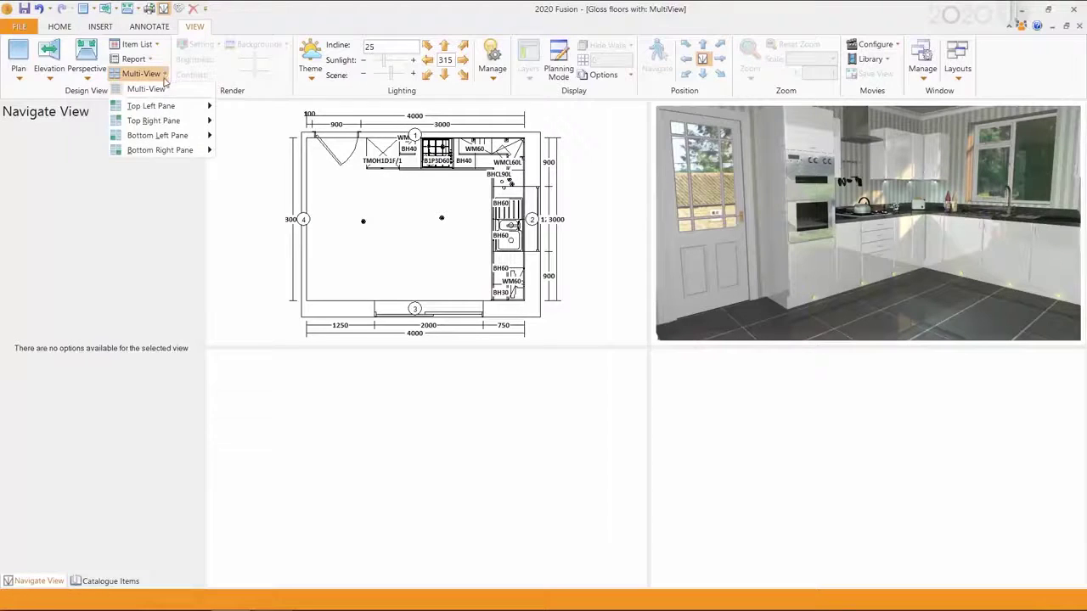
{"action": "mouse_move", "coordinate": [165, 144]}
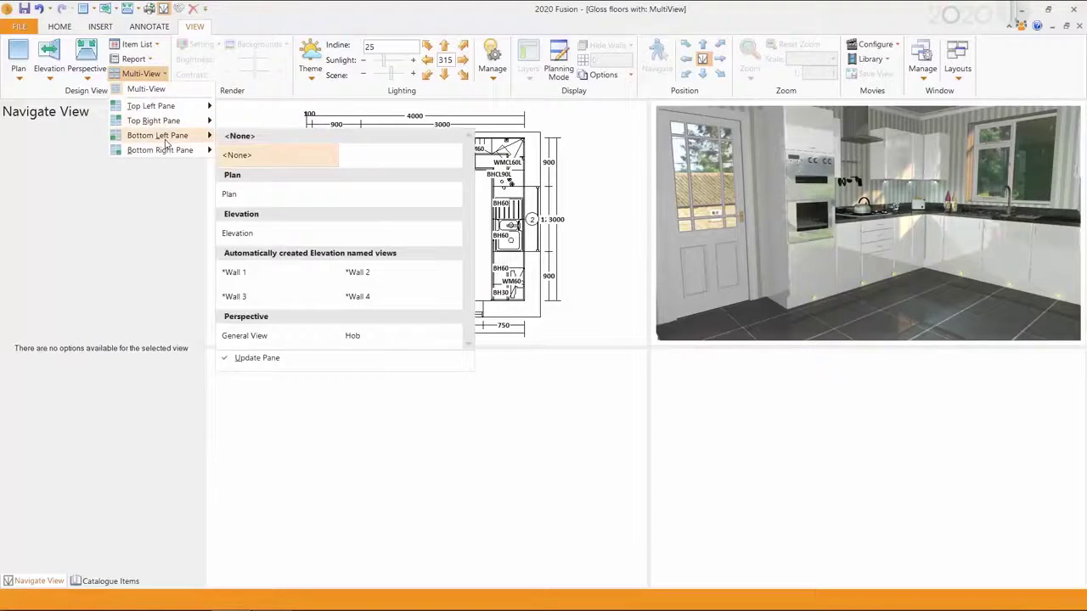
{"action": "left_click", "coordinate": [356, 337]}
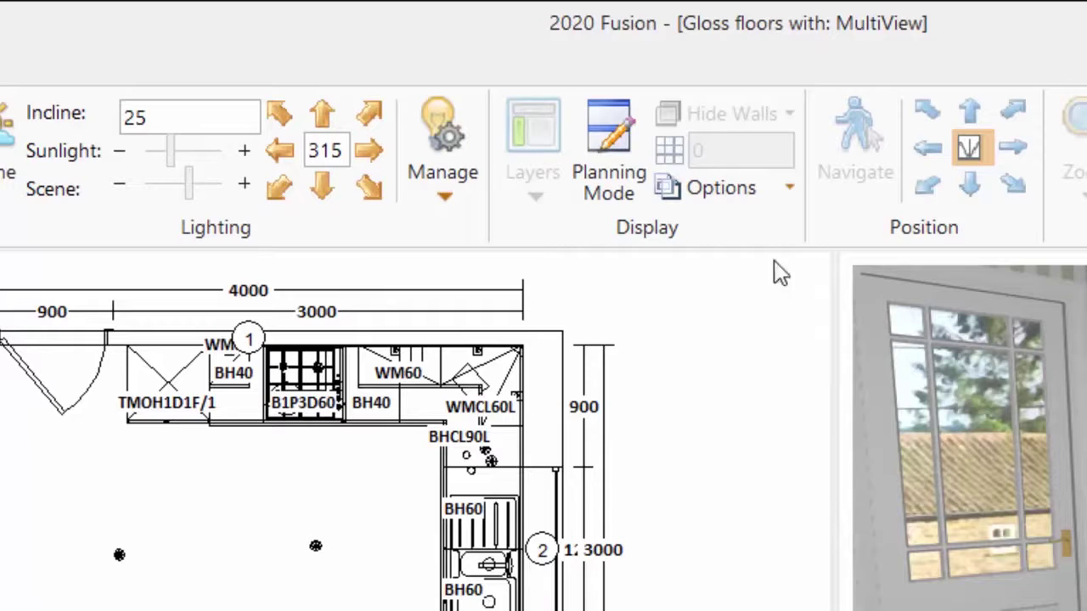
Review the Print Info Block display option and open the print setup for the multi-view.
{"action": "left_click", "coordinate": [732, 194]}
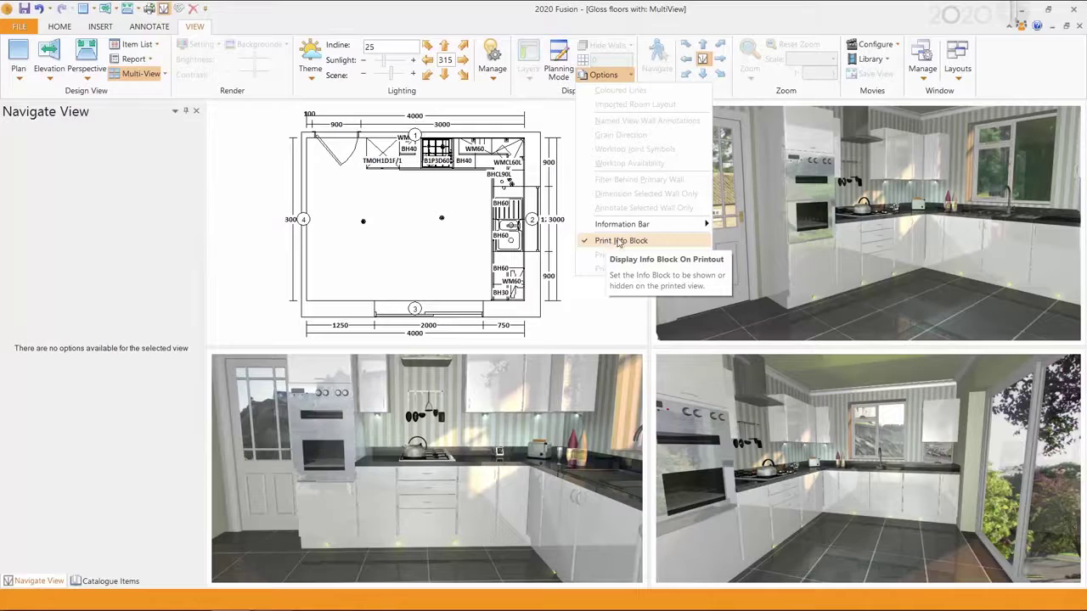
{"action": "left_click", "coordinate": [19, 28]}
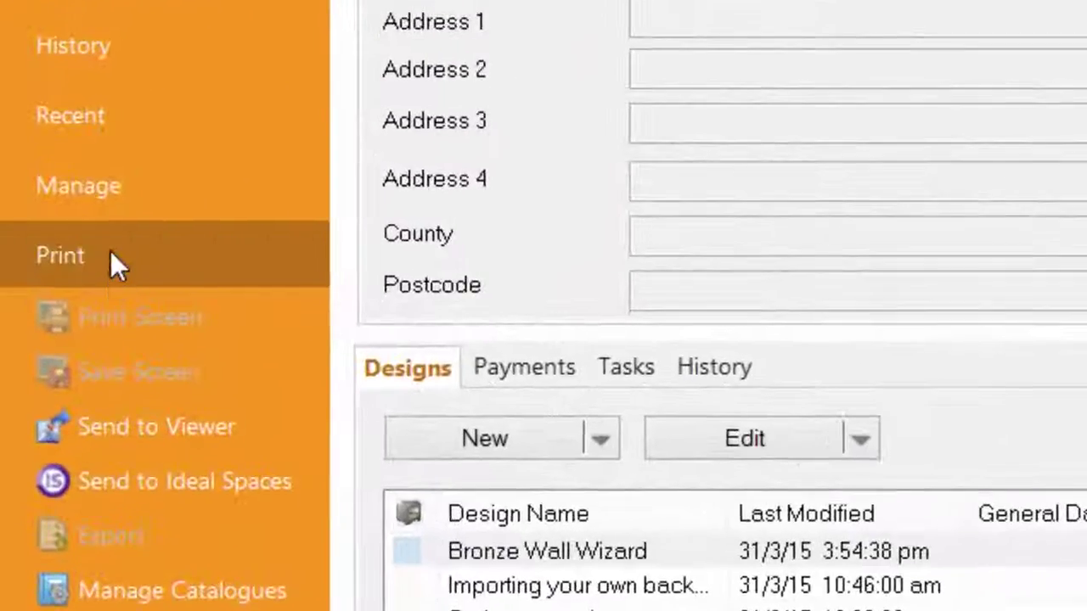
{"action": "left_click", "coordinate": [85, 243]}
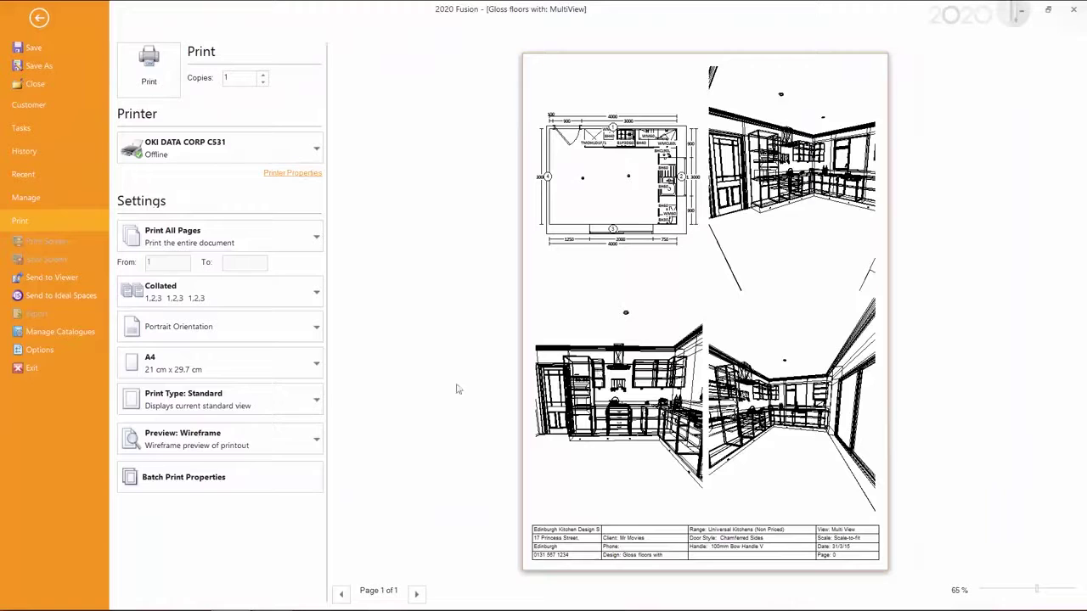
Set the printout to Landscape Orientation and its preview to Print Render.
{"action": "left_click", "coordinate": [316, 329]}
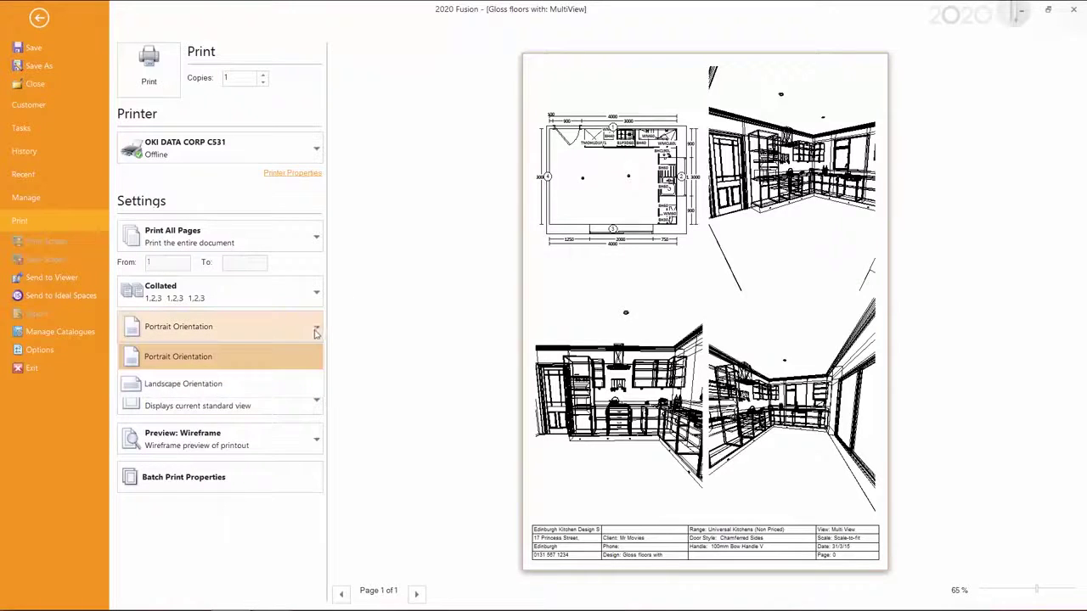
{"action": "left_click", "coordinate": [261, 386]}
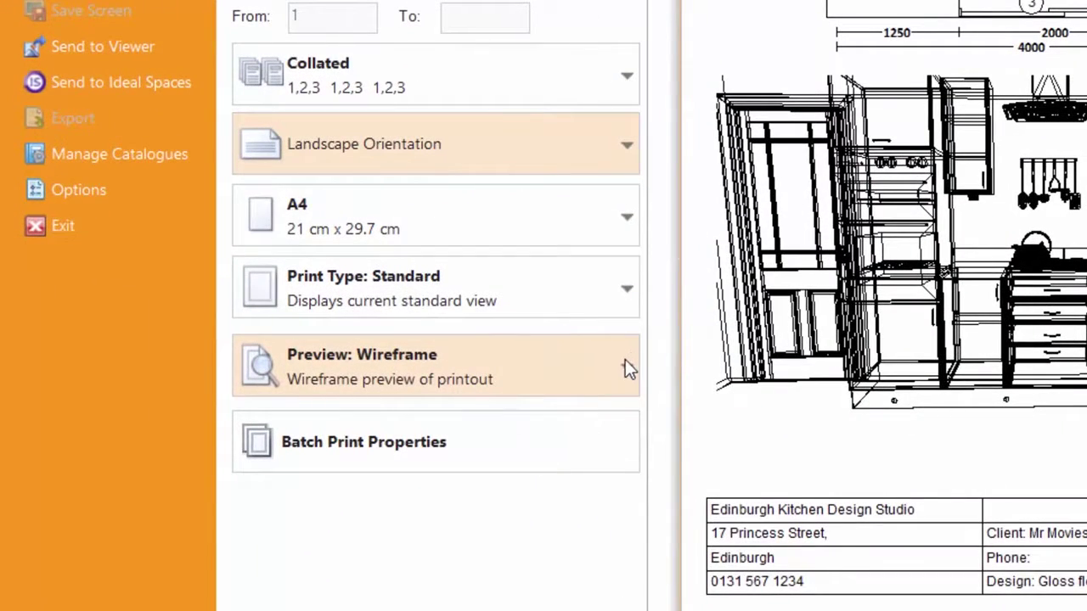
{"action": "left_click", "coordinate": [629, 368]}
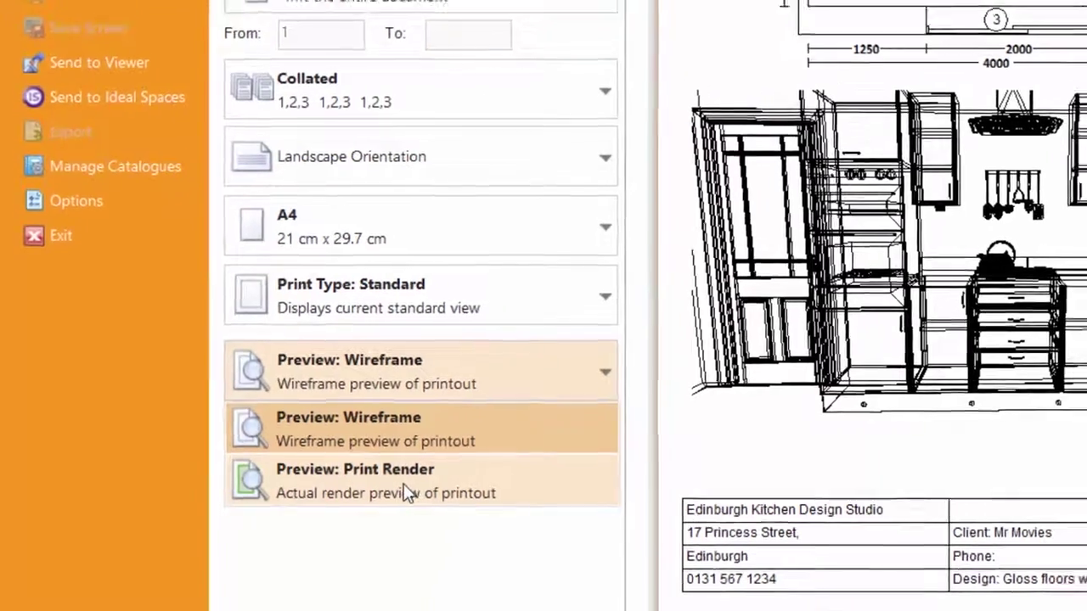
{"action": "left_click", "coordinate": [418, 483]}
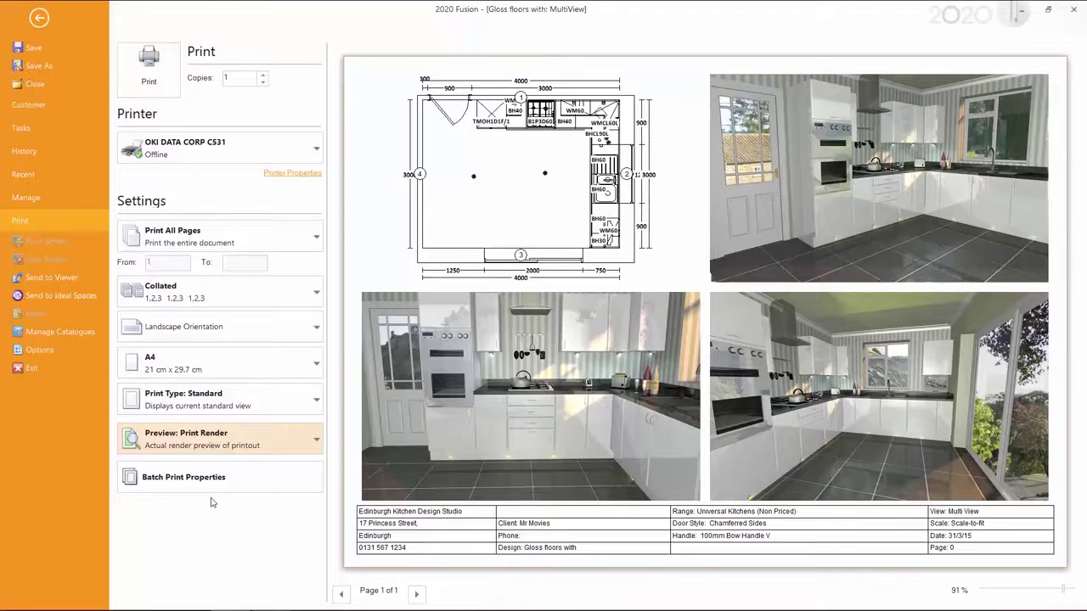
Choose Send to PDF as the printer and print the multi-view page.
{"action": "left_click", "coordinate": [317, 150]}
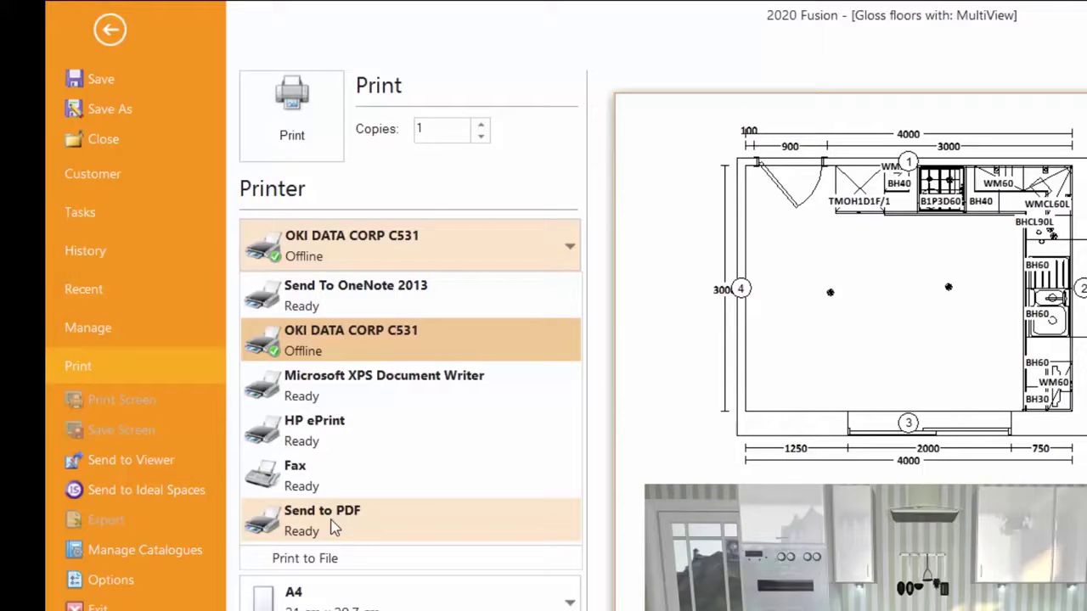
{"action": "left_click", "coordinate": [333, 527]}
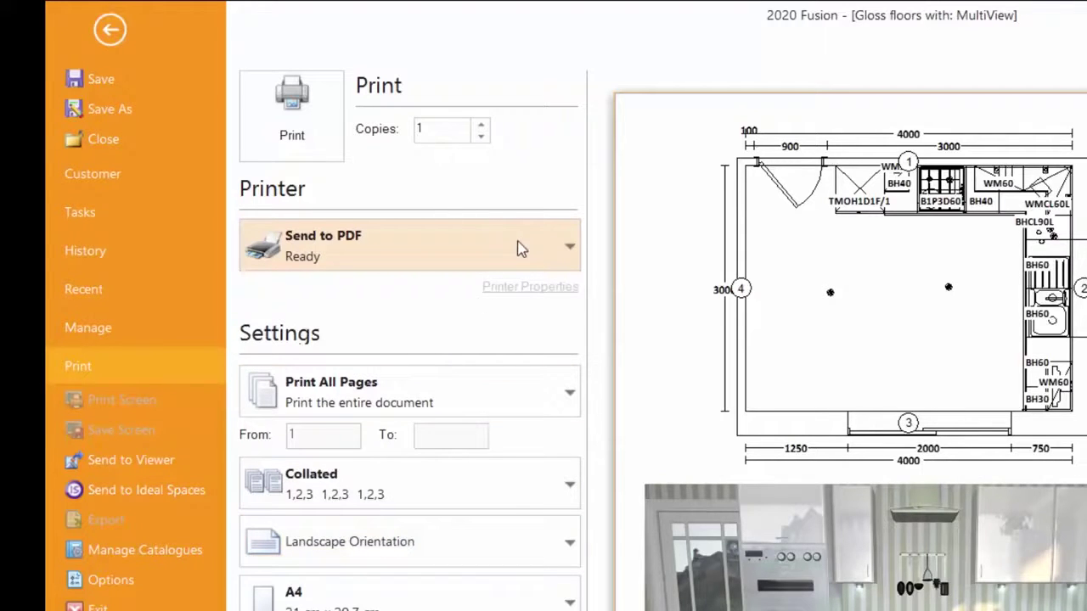
{"action": "key", "text": "ctrl"}
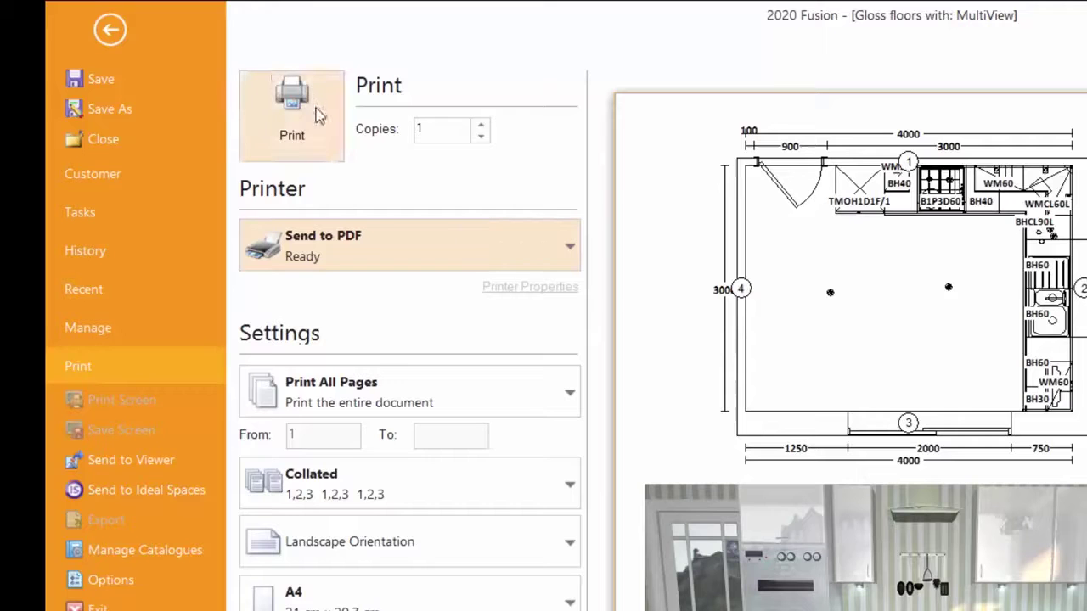
{"action": "left_click", "coordinate": [292, 108]}
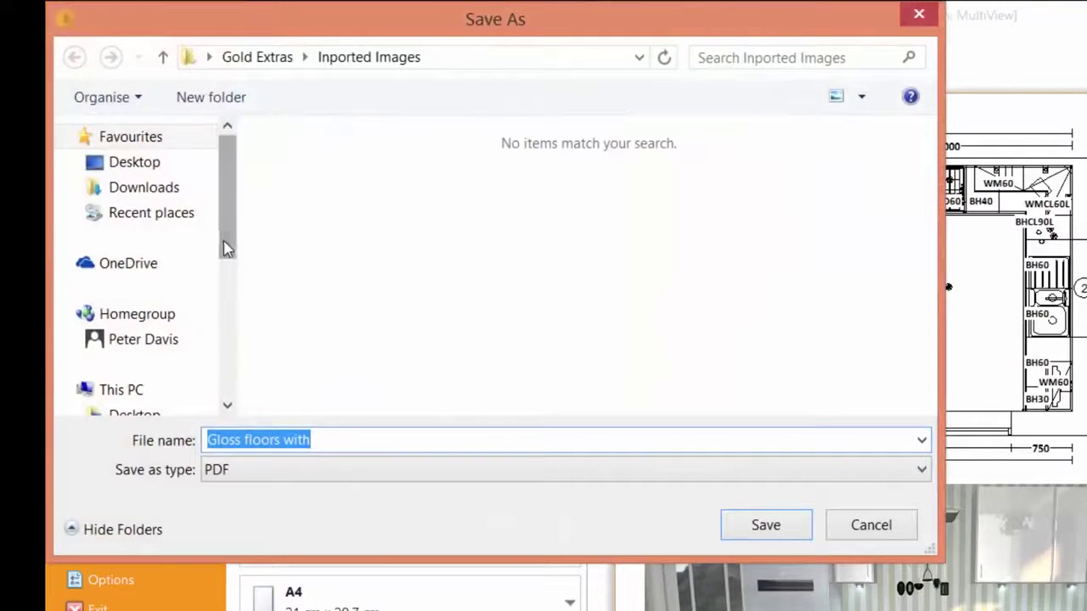
Save the PDF to the Desktop with the customer's title and surname as the file name, and open the saved file.
{"action": "left_click", "coordinate": [129, 170]}
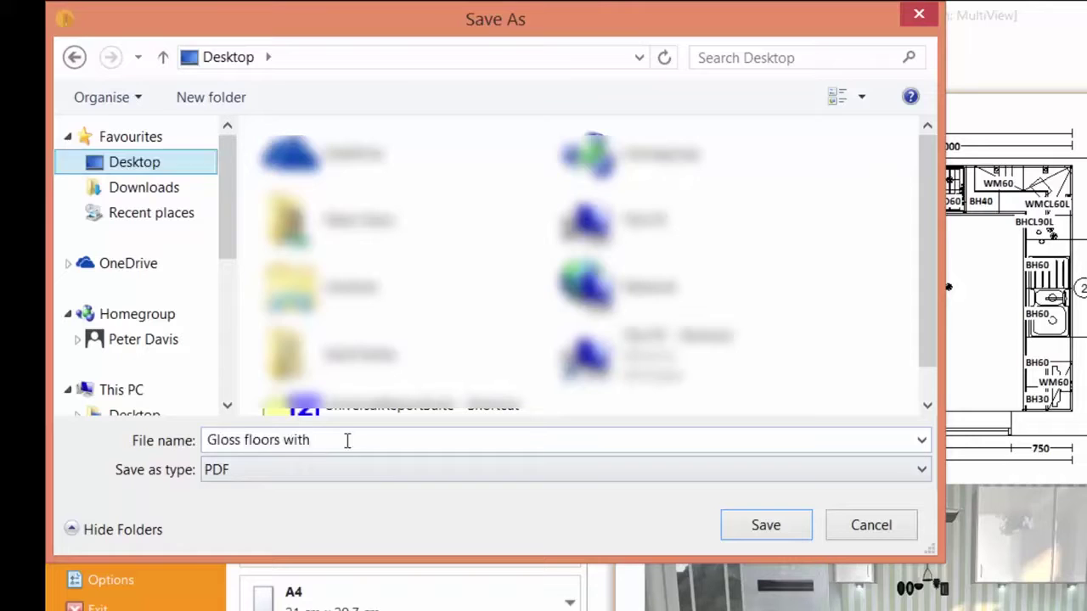
{"action": "left_click_drag", "start_coordinate": [348, 441], "coordinate": [189, 439]}
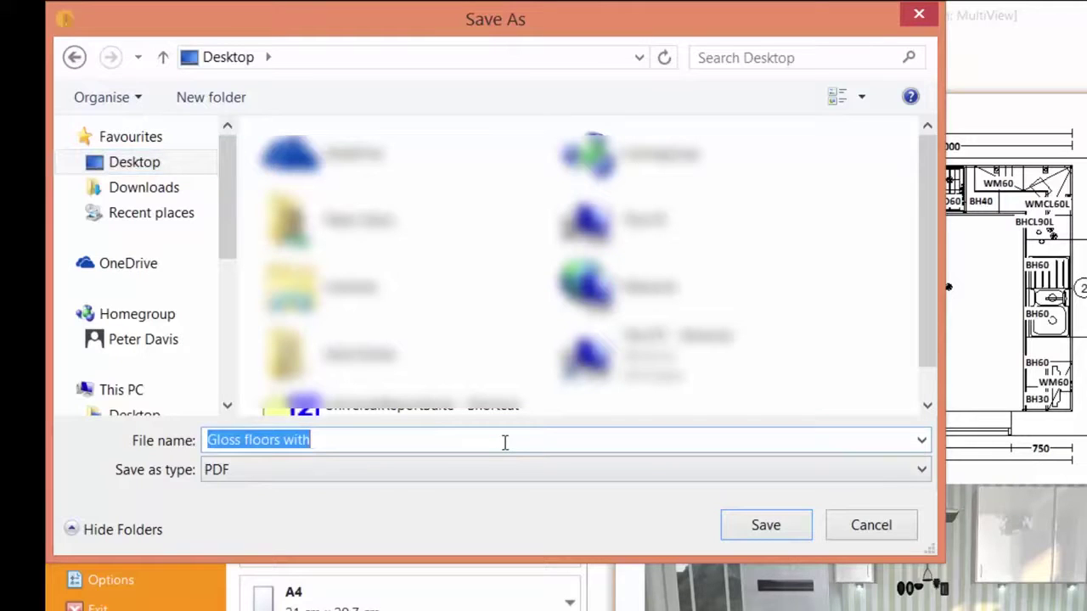
{"action": "type", "text": "Mrs "}
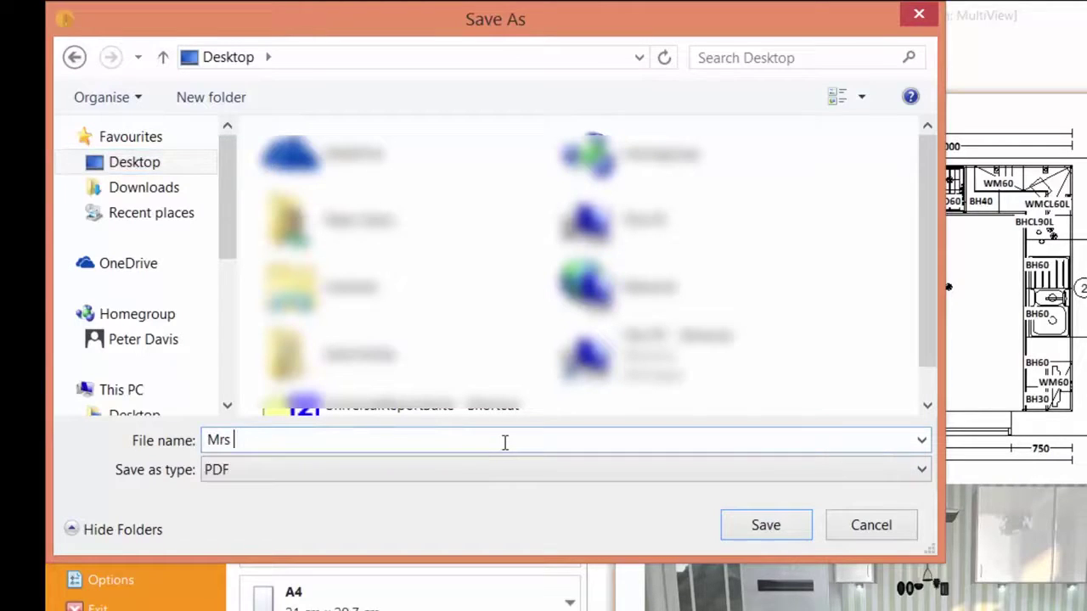
{"action": "type", "text": "Brown"}
{"action": "left_click", "coordinate": [764, 527]}
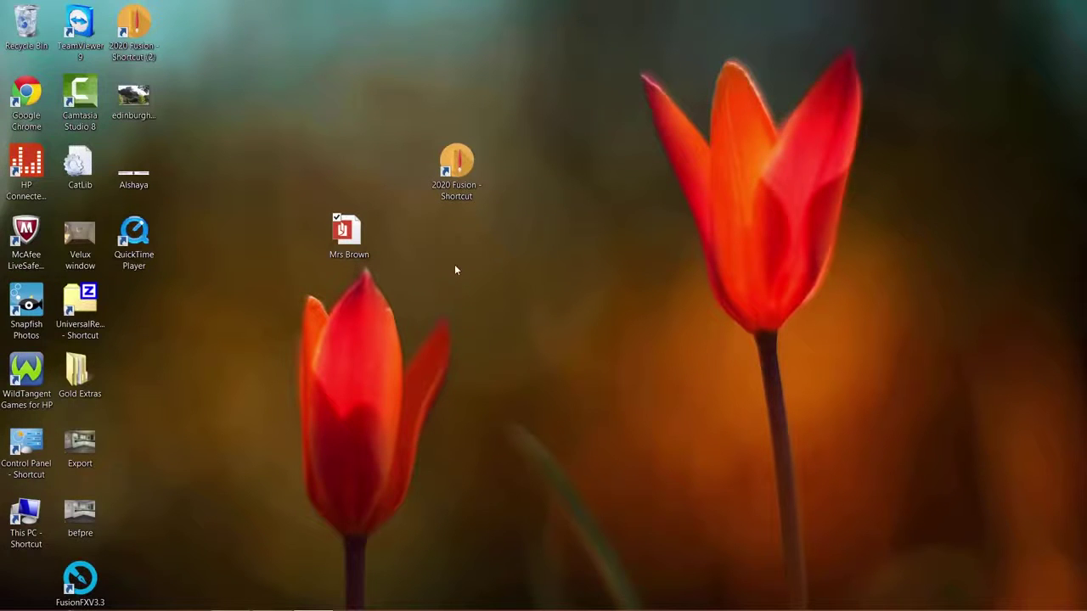
{"action": "double_click", "coordinate": [343, 230]}
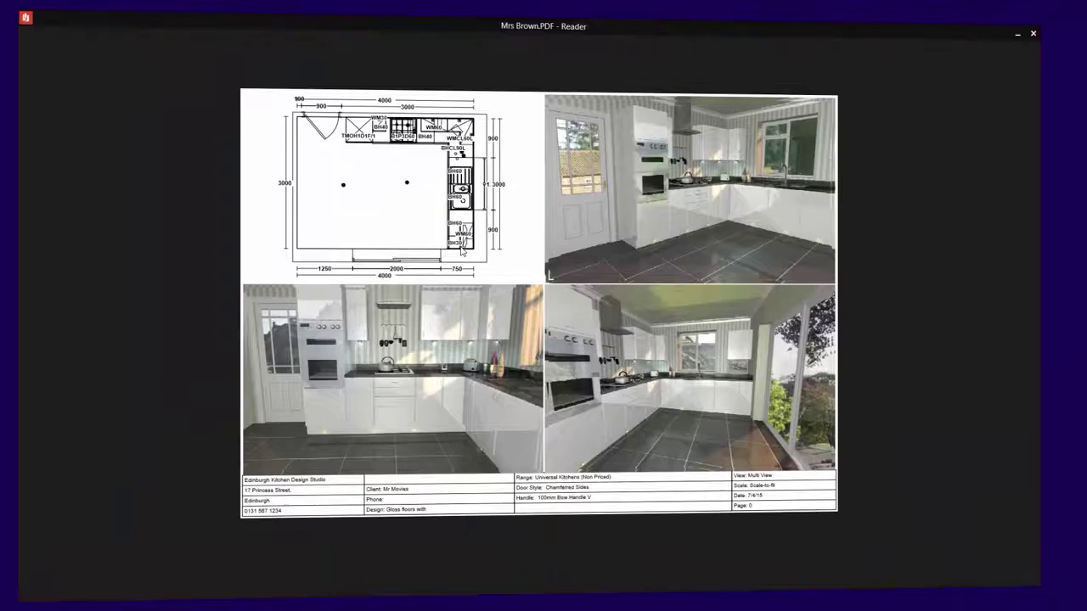